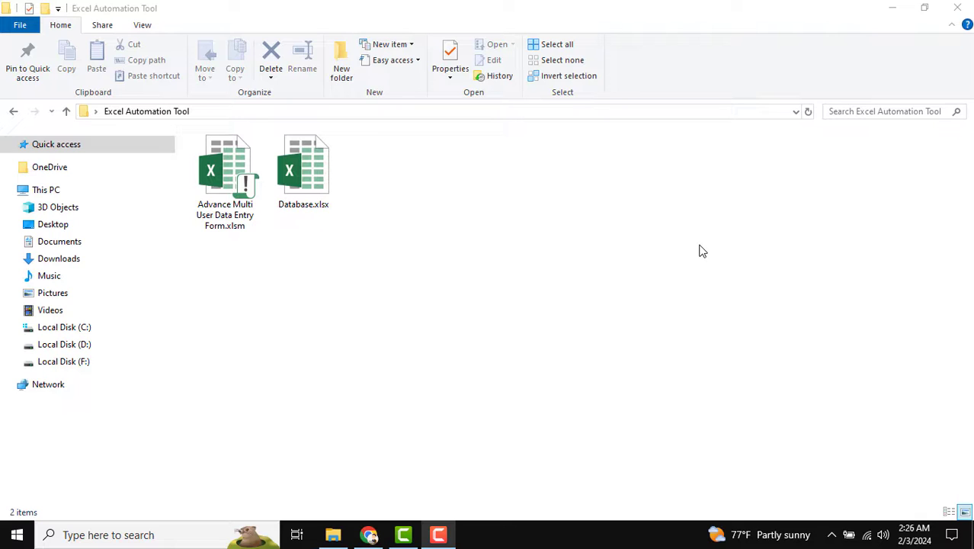
Select the Database.xlsx and Advance Multi User Data Entry Form workbooks and reveal the folder path
{"action": "left_click", "coordinate": [310, 173]}
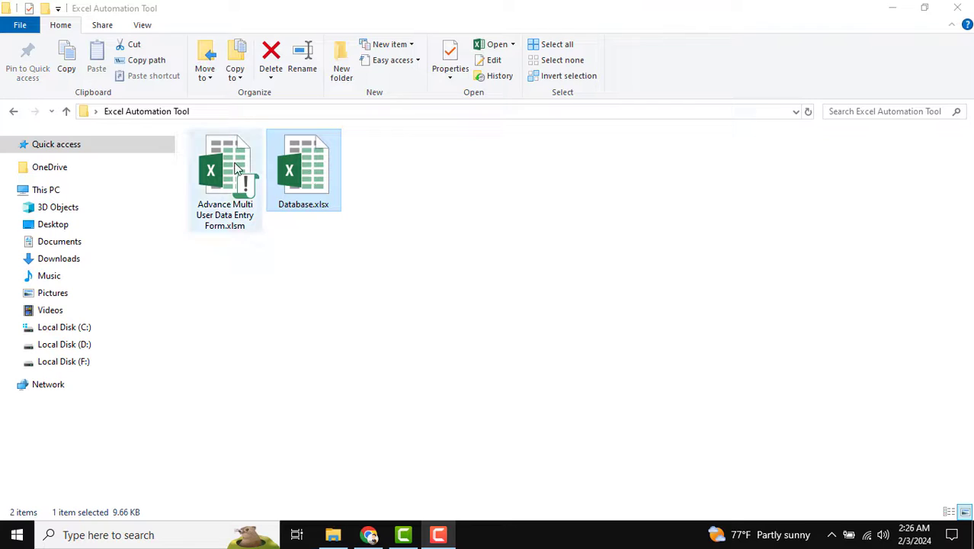
{"action": "left_click", "coordinate": [236, 169]}
{"action": "left_click", "coordinate": [309, 163]}
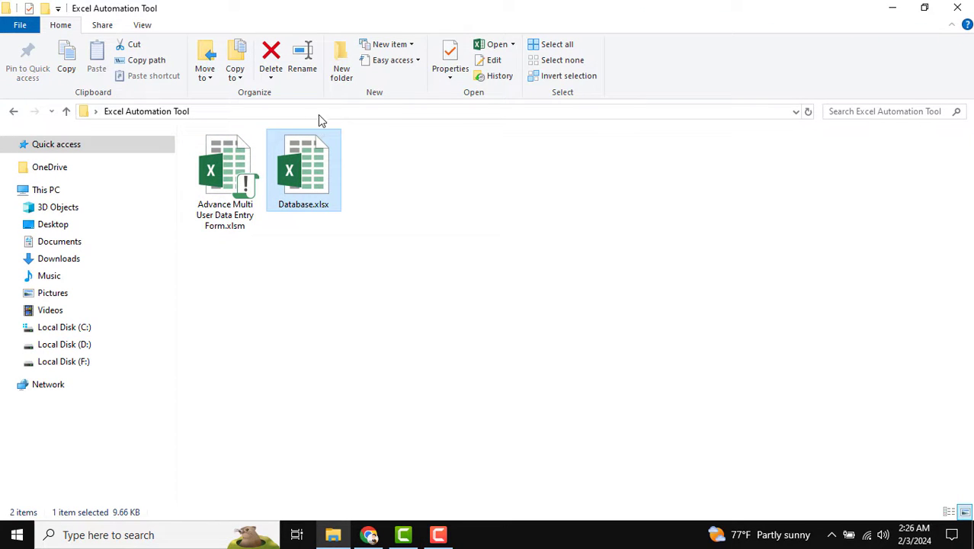
{"action": "left_click", "coordinate": [392, 112]}
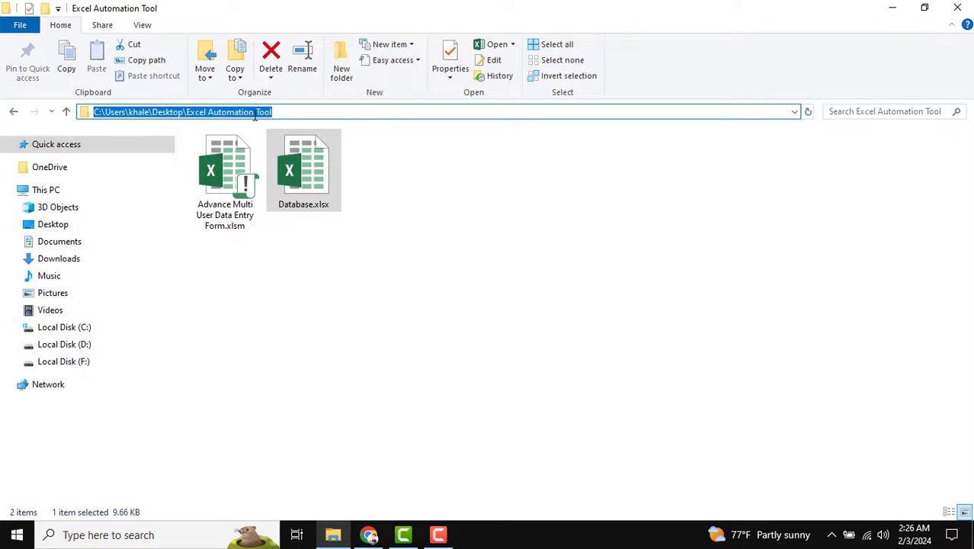
{"action": "left_click", "coordinate": [229, 183]}
Open Database.xlsx, view lookup columns E to G and the Data Entry sheet, then close it
{"action": "left_click", "coordinate": [309, 171]}
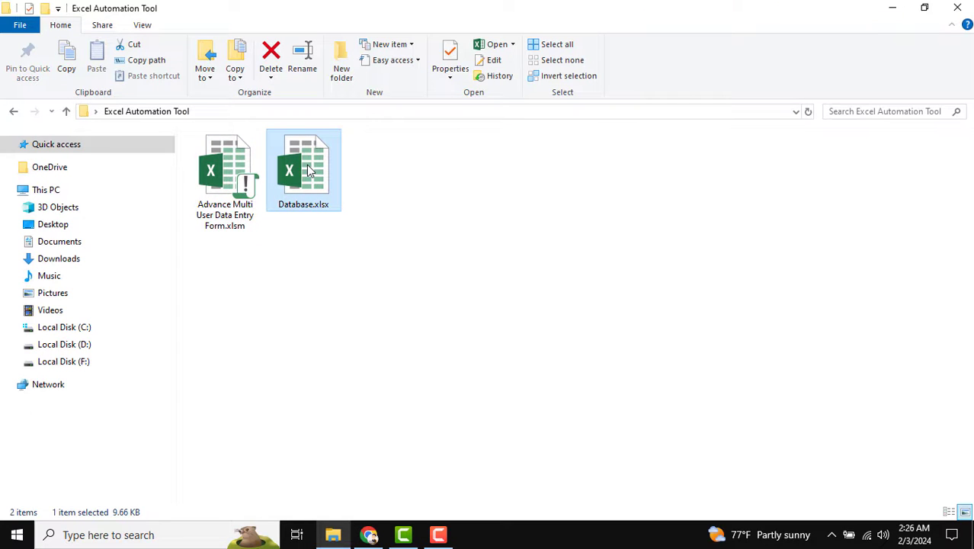
{"action": "double_click", "coordinate": [309, 171]}
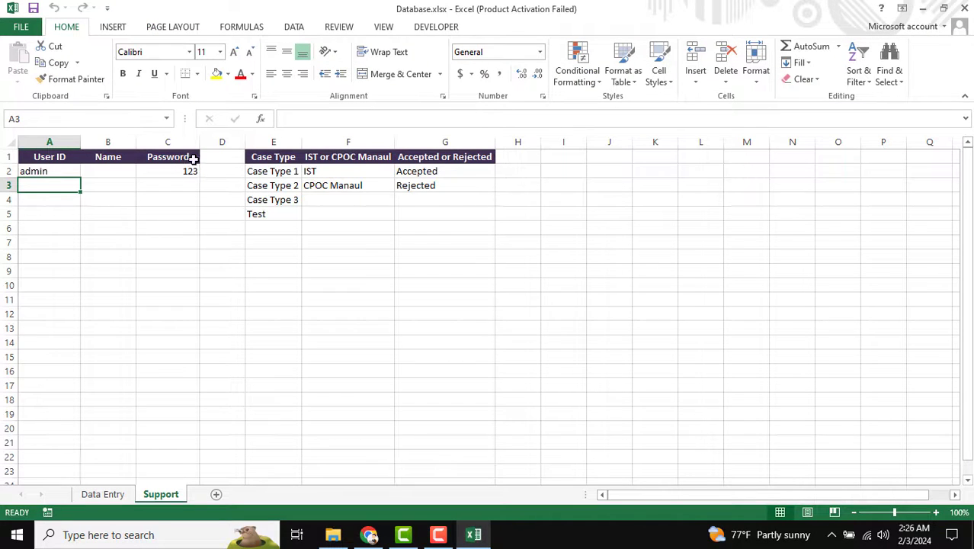
{"action": "left_click_drag", "start_coordinate": [286, 141], "coordinate": [445, 144]}
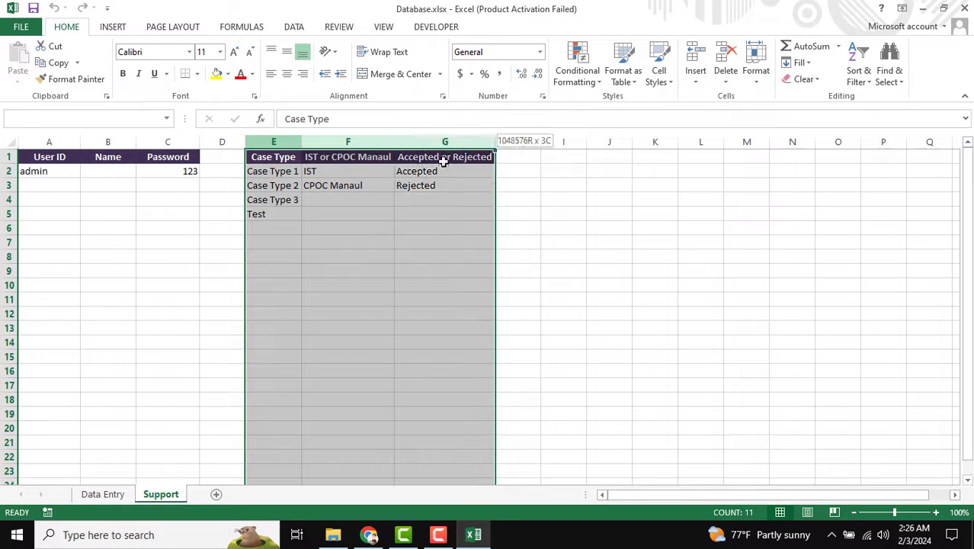
{"action": "left_click", "coordinate": [113, 496]}
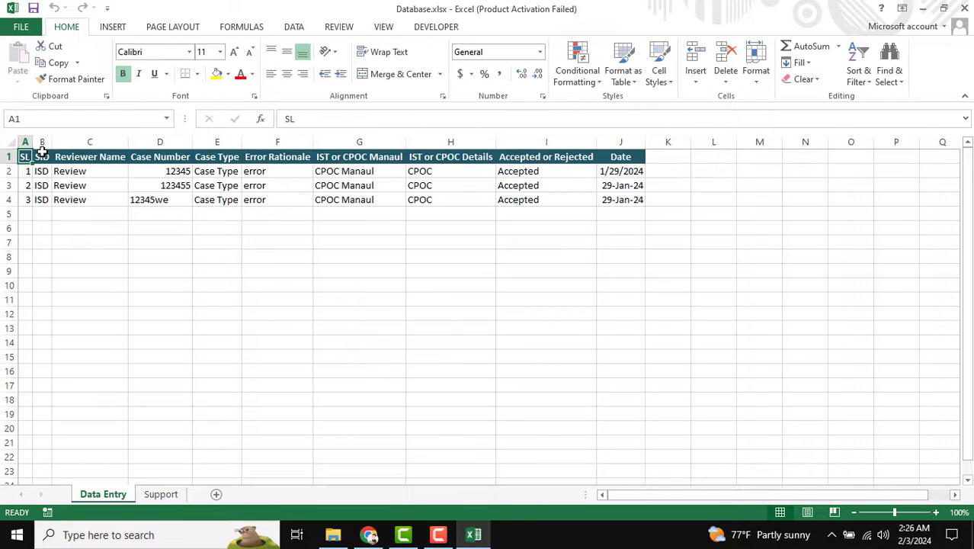
{"action": "left_click", "coordinate": [963, 8]}
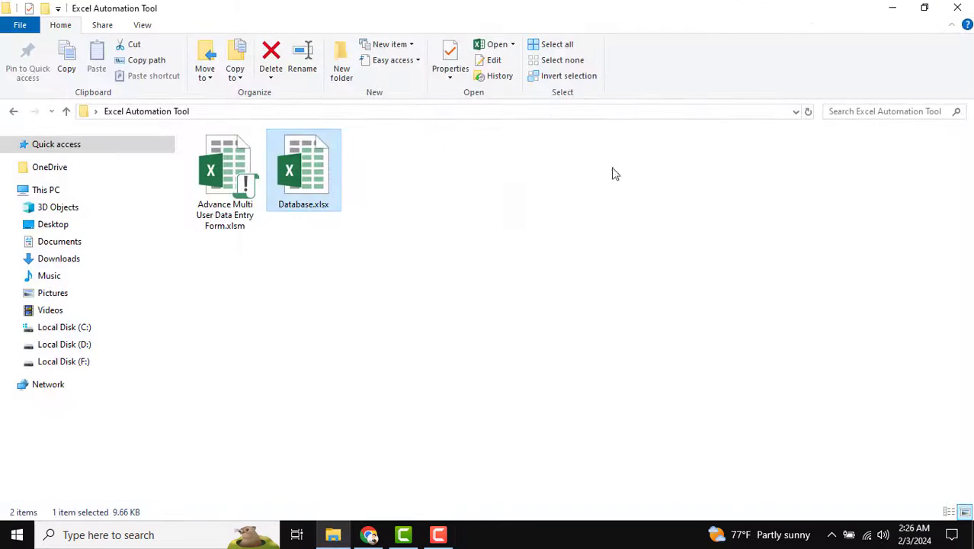
Open the Advance Multi User Data Entry Form workbook, dismiss the activation notice, and log in
{"action": "double_click", "coordinate": [226, 176]}
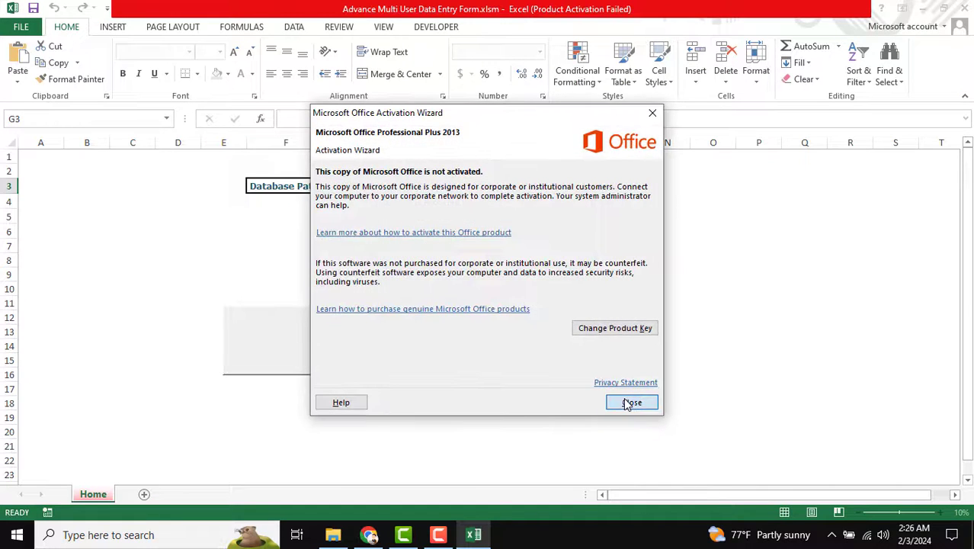
{"action": "left_click", "coordinate": [627, 402]}
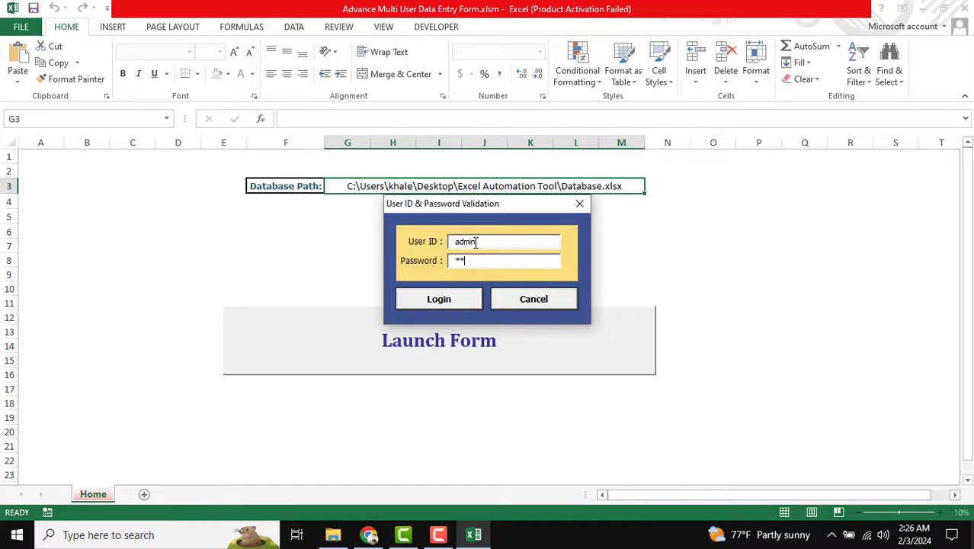
{"action": "left_click", "coordinate": [446, 299]}
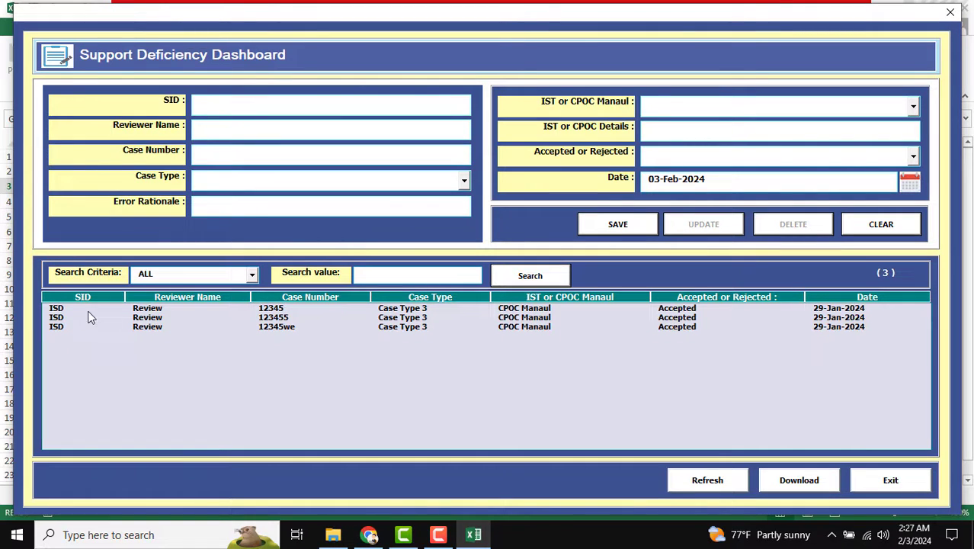
{"action": "left_click", "coordinate": [153, 309]}
{"action": "left_click", "coordinate": [152, 318]}
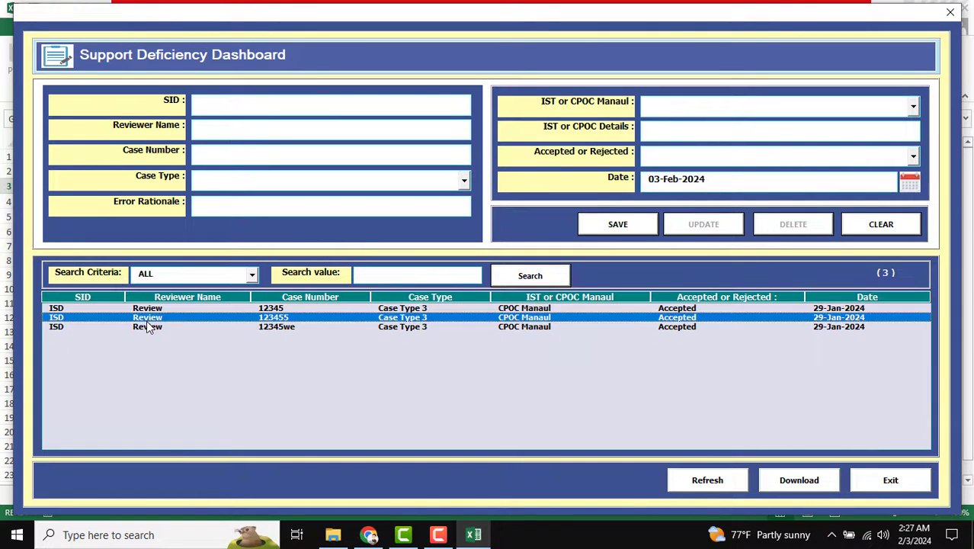
{"action": "left_click", "coordinate": [151, 327]}
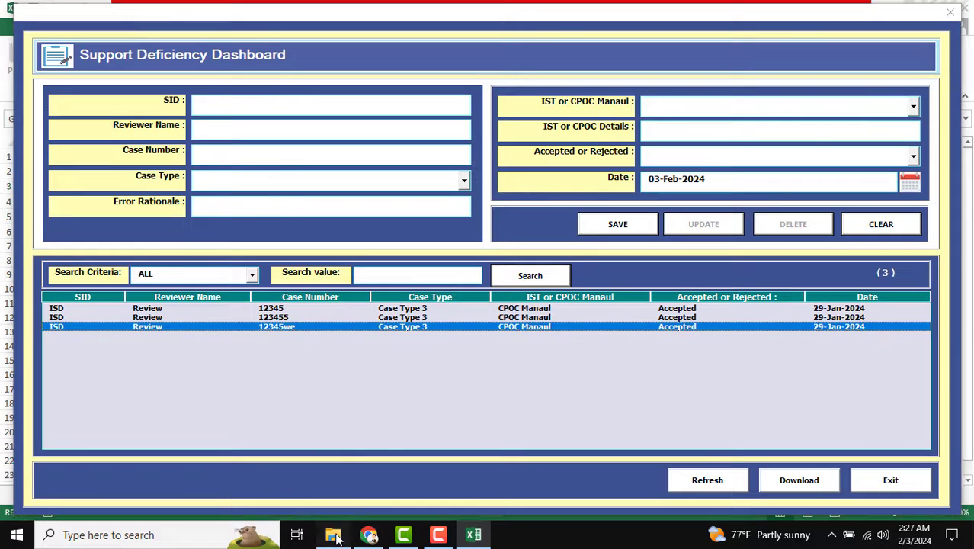
{"action": "key", "text": "alt+F4"}
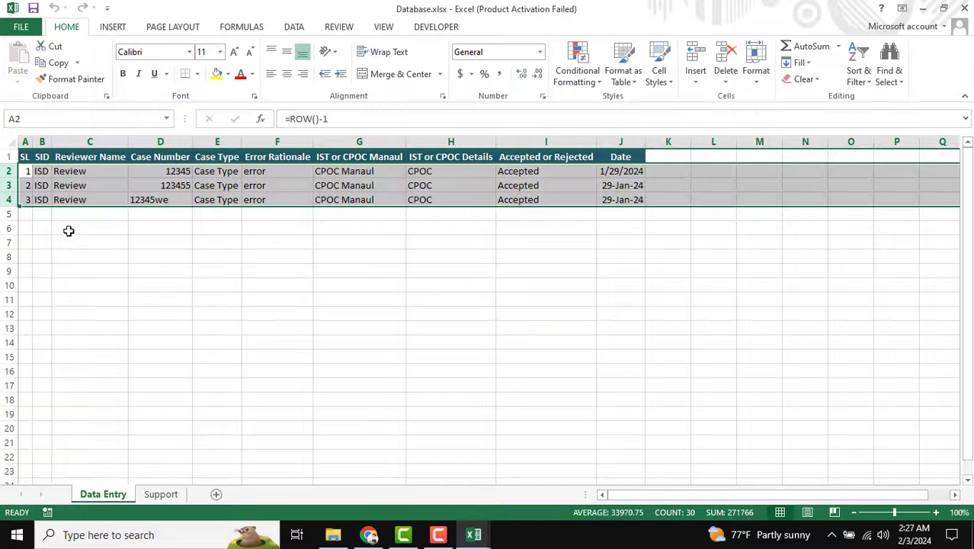
{"action": "left_click", "coordinate": [473, 534]}
{"action": "left_click", "coordinate": [408, 456]}
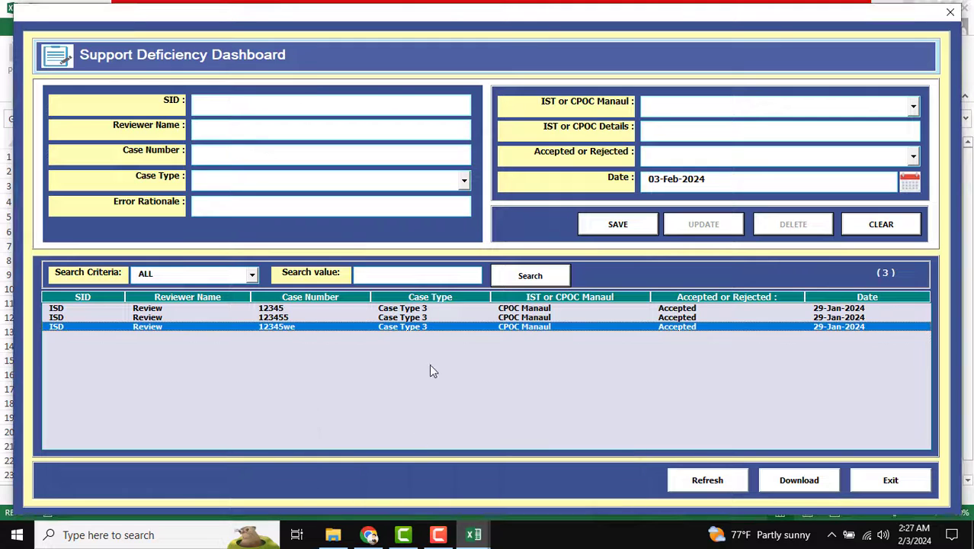
{"action": "left_click", "coordinate": [474, 534]}
{"action": "left_click", "coordinate": [542, 479]}
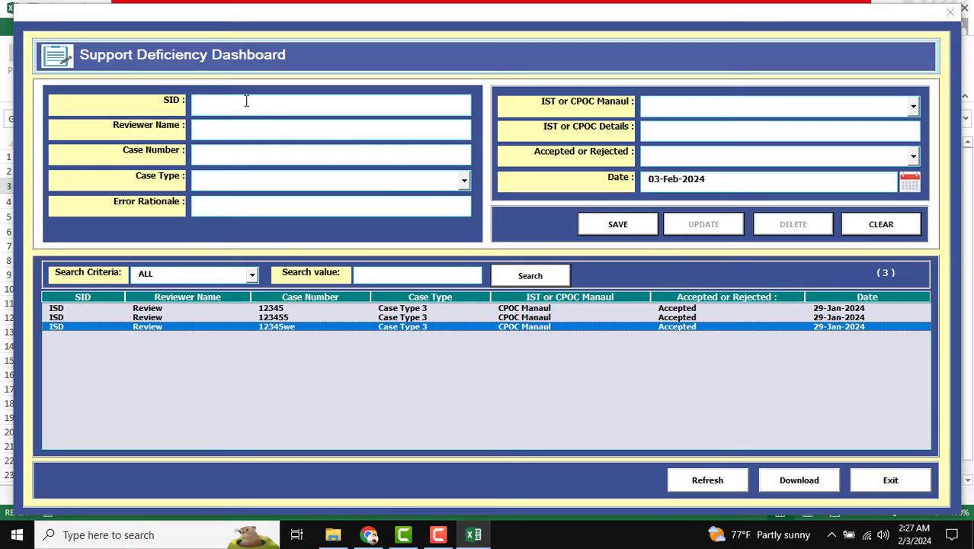
{"action": "left_click", "coordinate": [231, 101]}
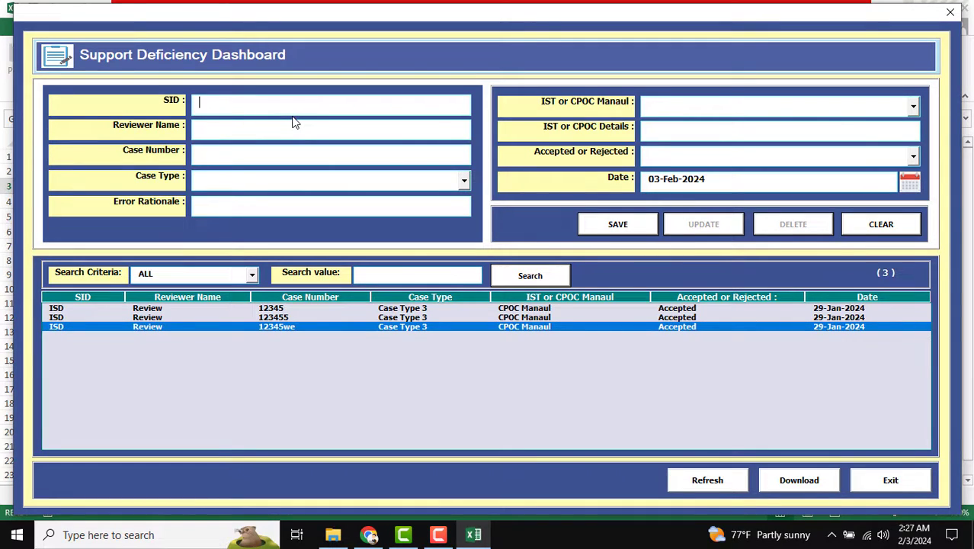
Save a record with SID 123, Case Type 2, IST, Rejected, dated 22-Feb-2024
{"action": "type", "text": "123"}
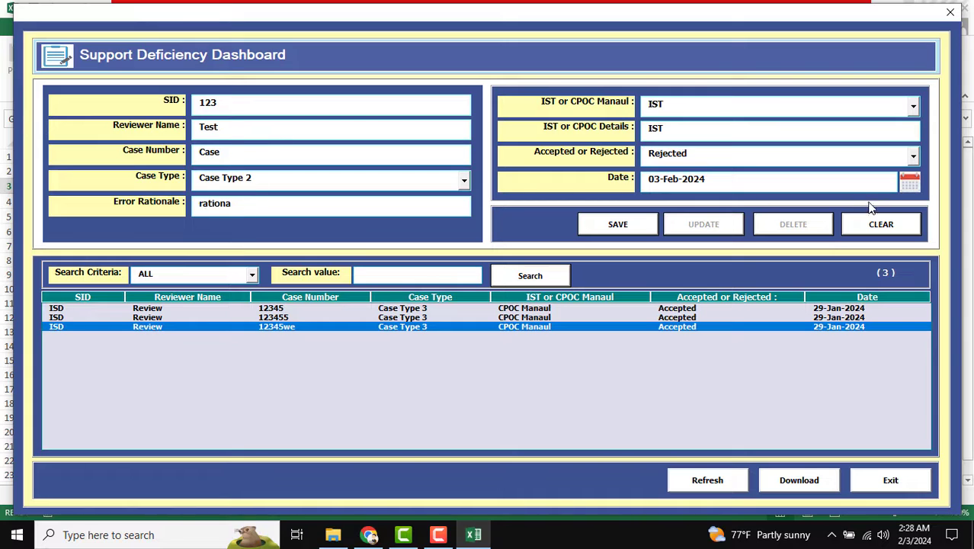
{"action": "left_click", "coordinate": [910, 184]}
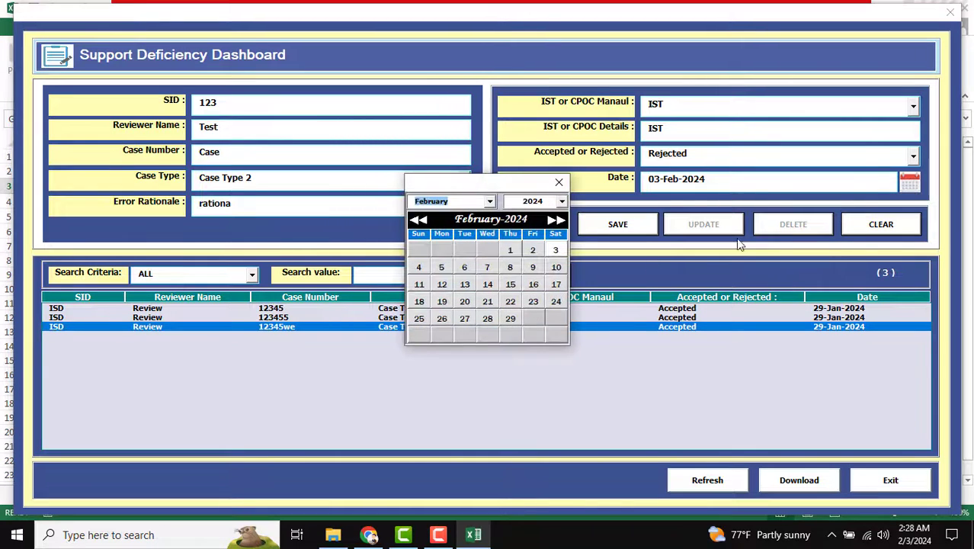
{"action": "left_click", "coordinate": [488, 302]}
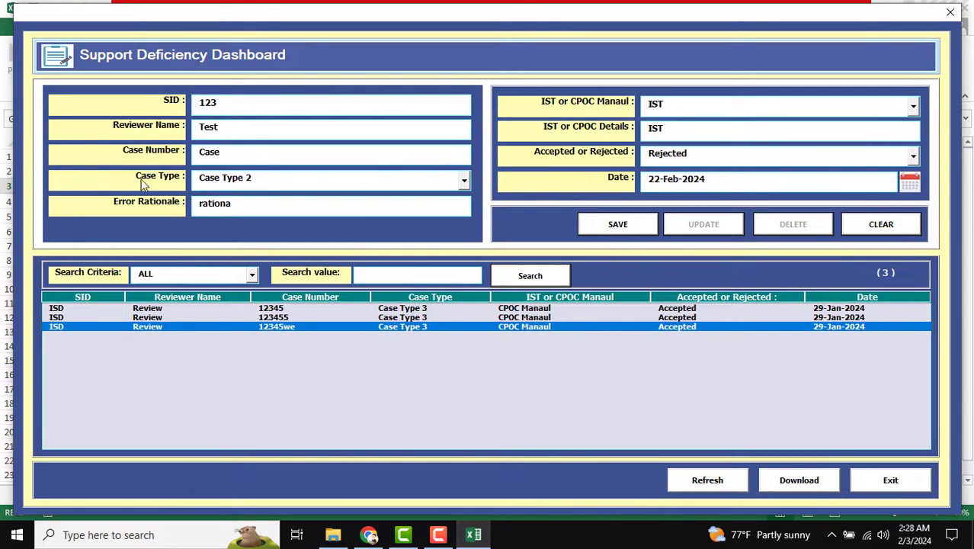
{"action": "left_click", "coordinate": [616, 226]}
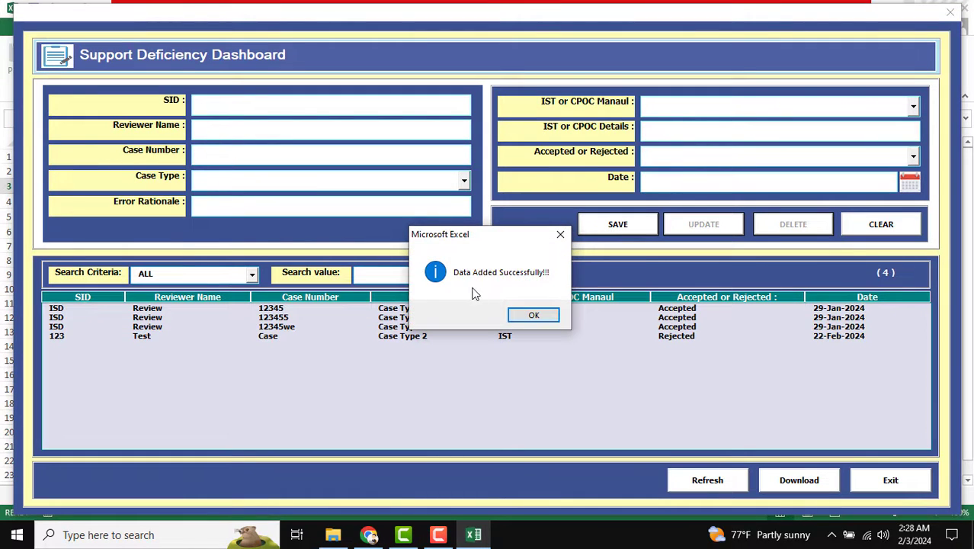
{"action": "left_click", "coordinate": [526, 315]}
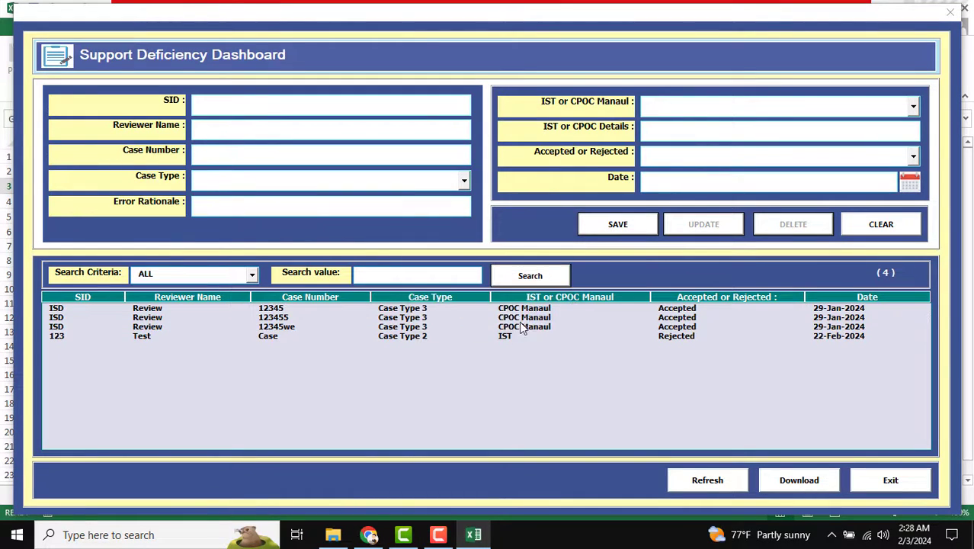
{"action": "left_click", "coordinate": [333, 536]}
{"action": "key", "text": "alt+Tab"}
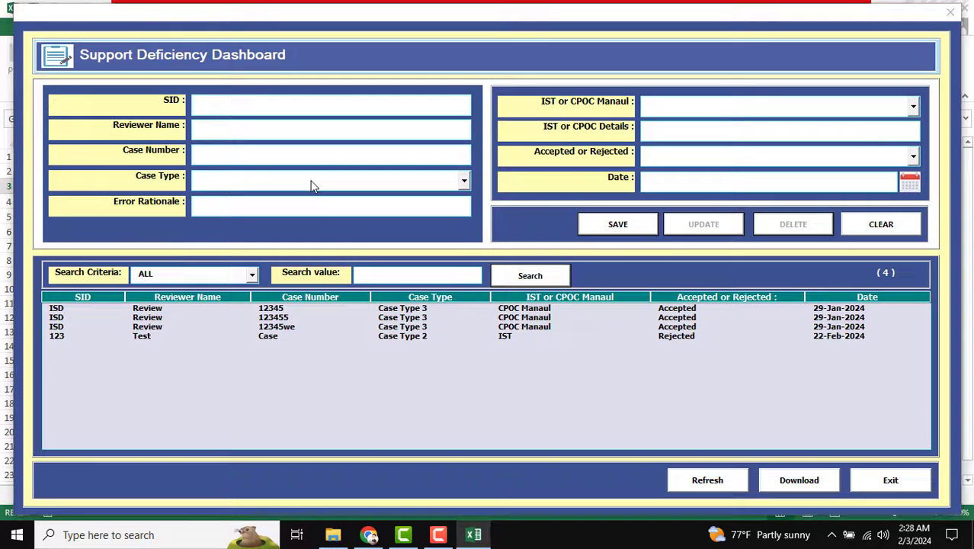
{"action": "key", "text": "alt+F4"}
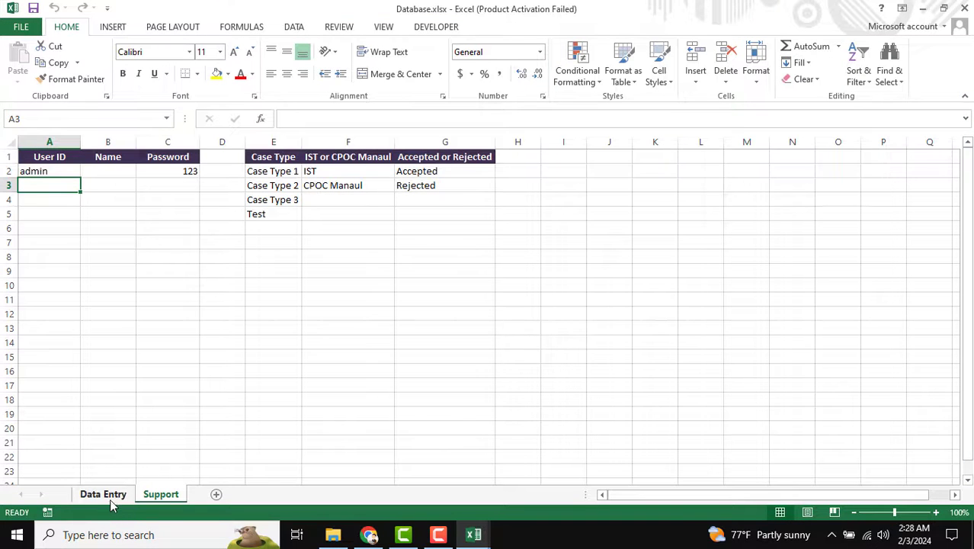
{"action": "left_click", "coordinate": [107, 496]}
{"action": "left_click", "coordinate": [43, 214]}
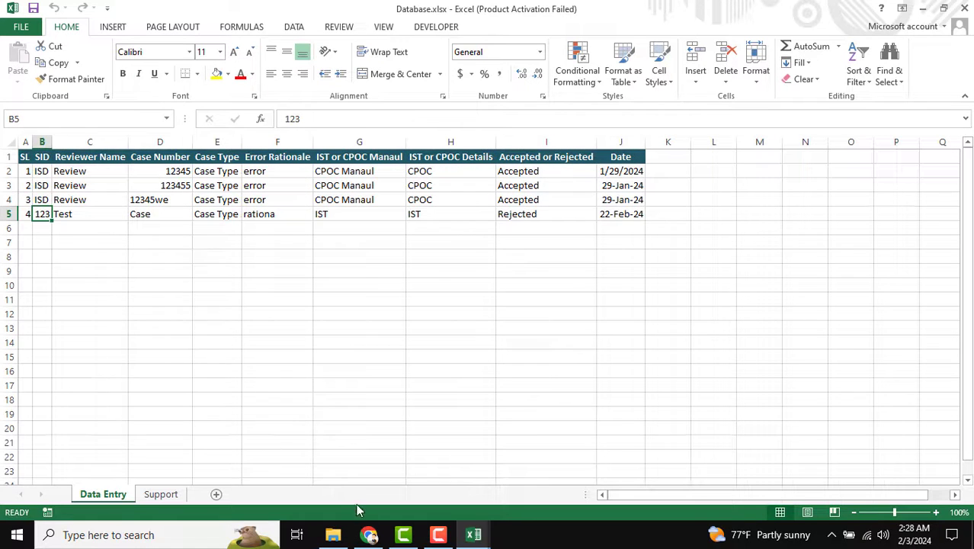
{"action": "left_click", "coordinate": [5, 214]}
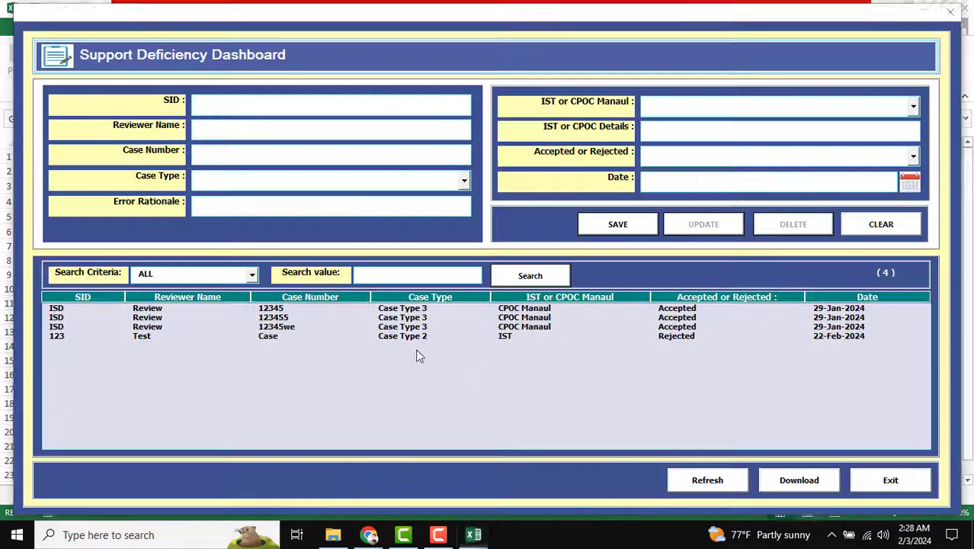
{"action": "key", "text": "ctrl+shift+d"}
{"action": "left_click", "coordinate": [141, 337]}
{"action": "key", "text": "Escape"}
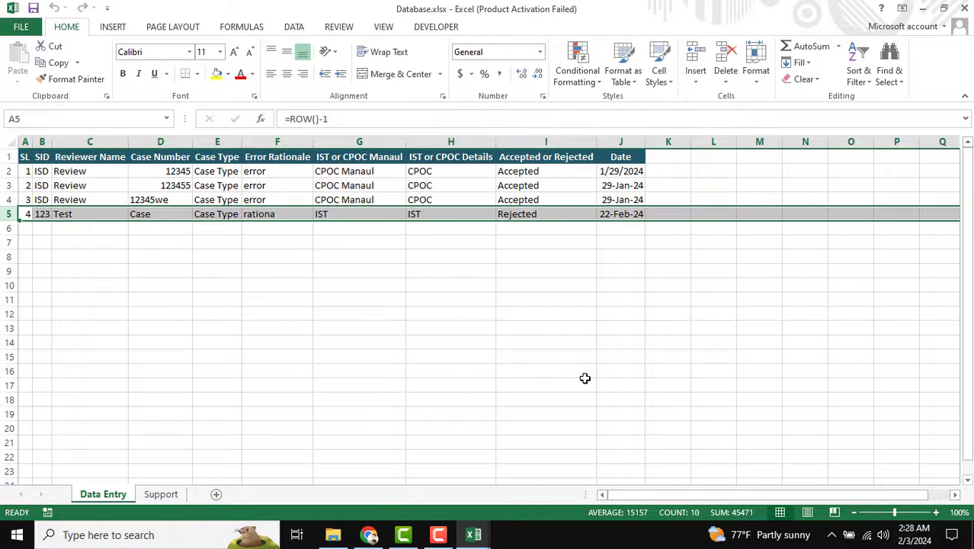
{"action": "key", "text": "ctrl+shift+d"}
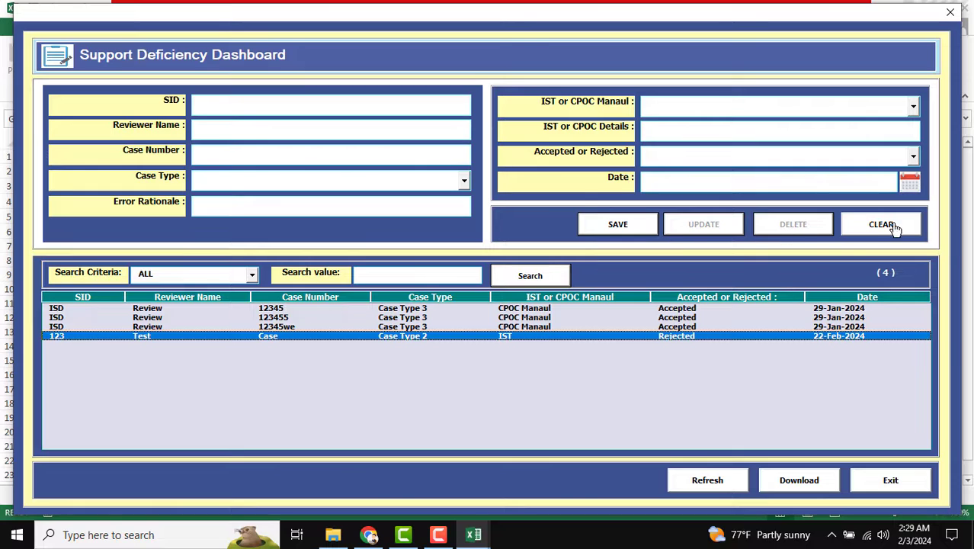
Change the 123 Test record to SID 123456 with CPOC Manaul and update it
{"action": "double_click", "coordinate": [408, 342]}
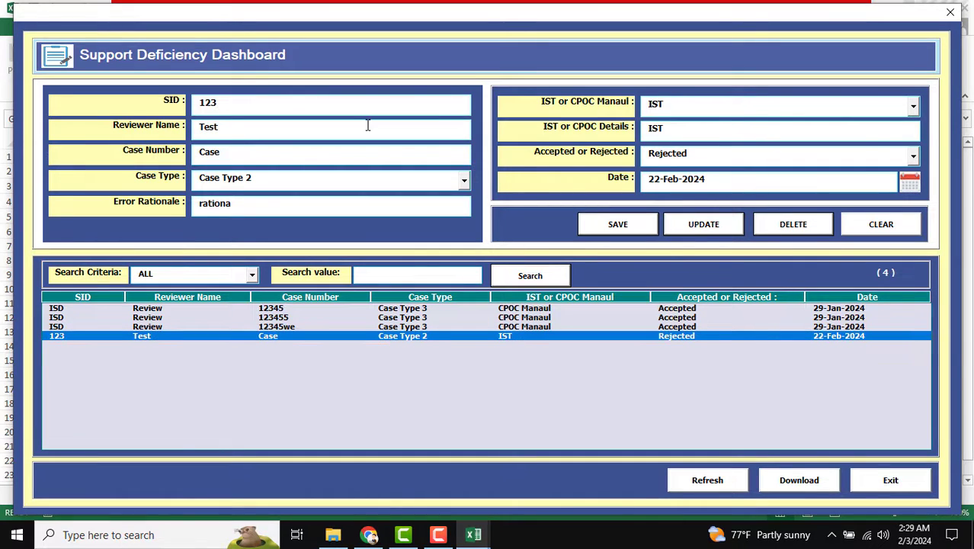
{"action": "type", "text": "56"}
{"action": "left_click", "coordinate": [690, 115]}
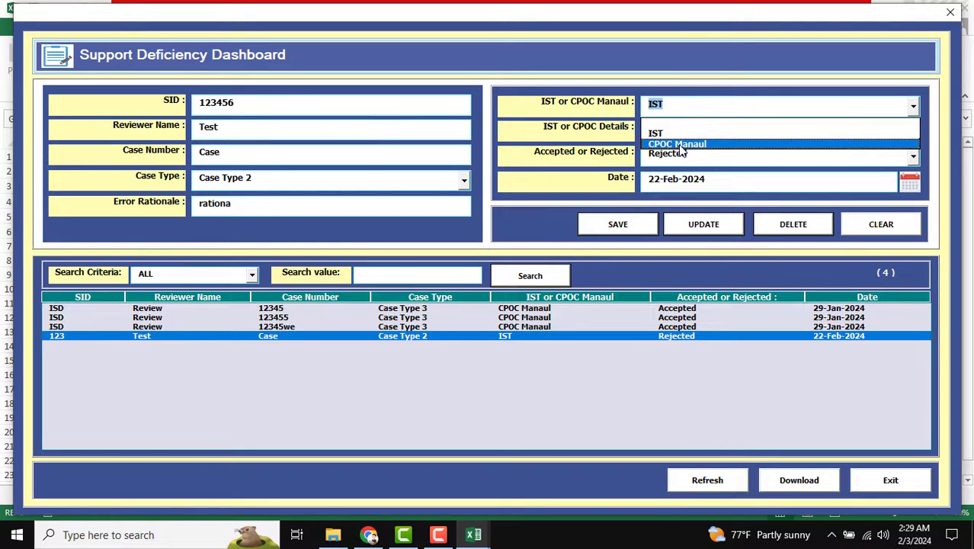
{"action": "left_click", "coordinate": [680, 145]}
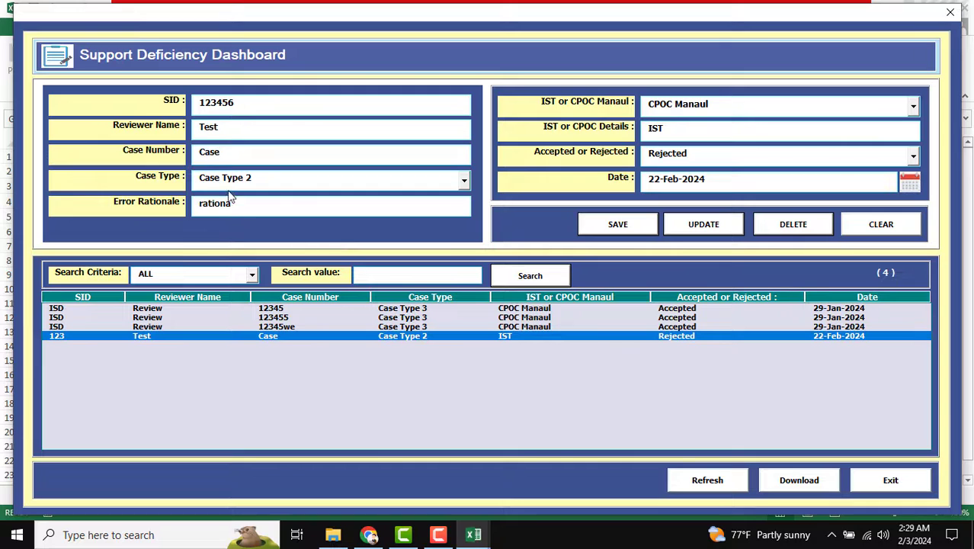
{"action": "left_click_drag", "start_coordinate": [234, 157], "coordinate": [162, 152]}
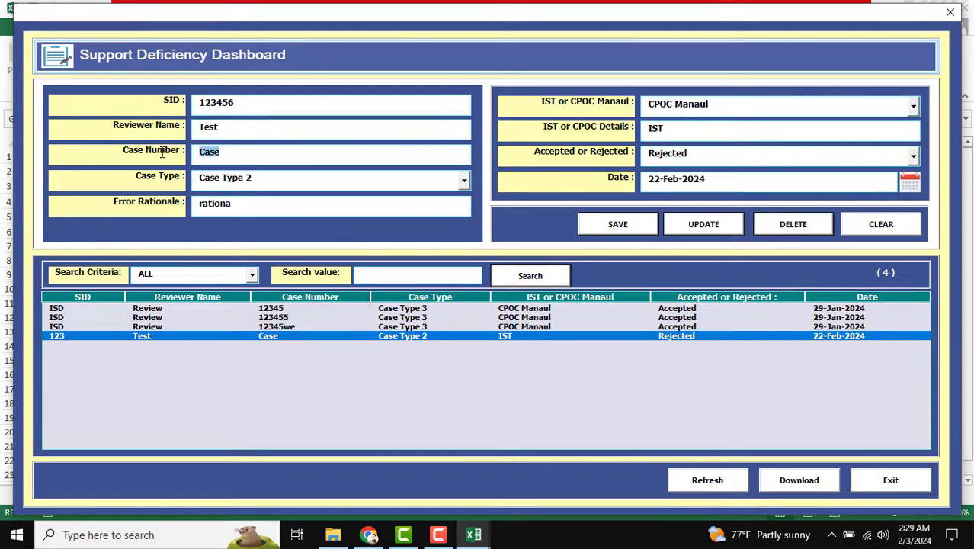
{"action": "left_click", "coordinate": [255, 153]}
{"action": "left_click_drag", "start_coordinate": [292, 156], "coordinate": [137, 158]}
{"action": "left_click", "coordinate": [703, 228]}
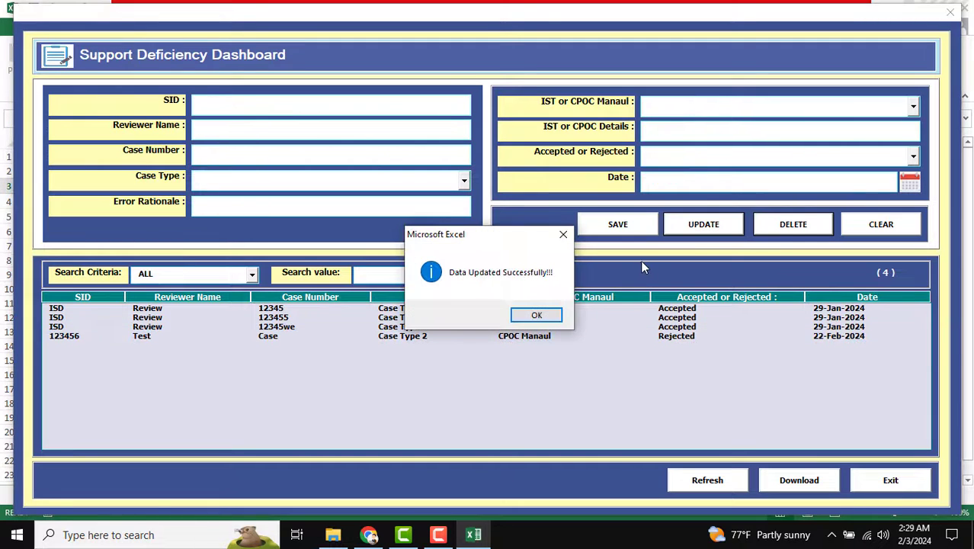
{"action": "left_click", "coordinate": [536, 315]}
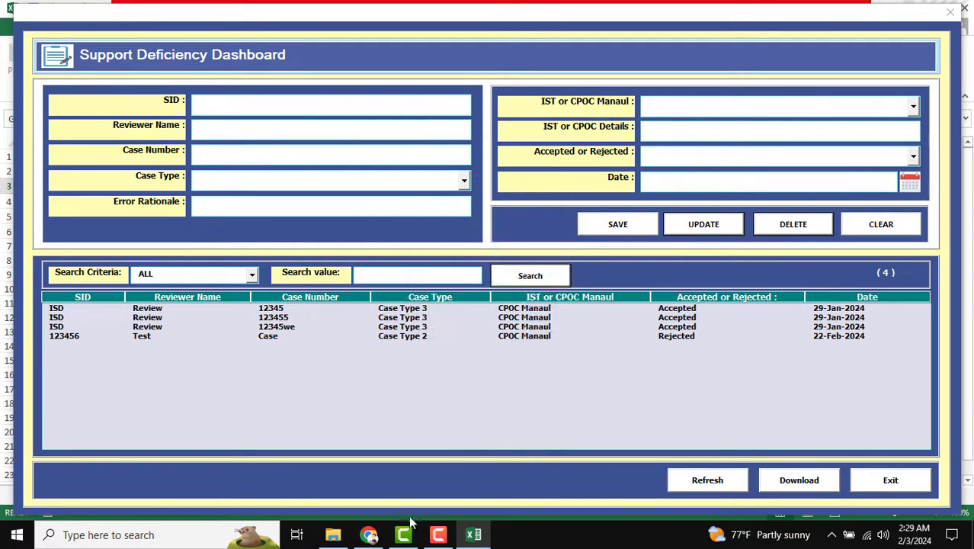
{"action": "left_click", "coordinate": [333, 534]}
{"action": "double_click", "coordinate": [308, 183]}
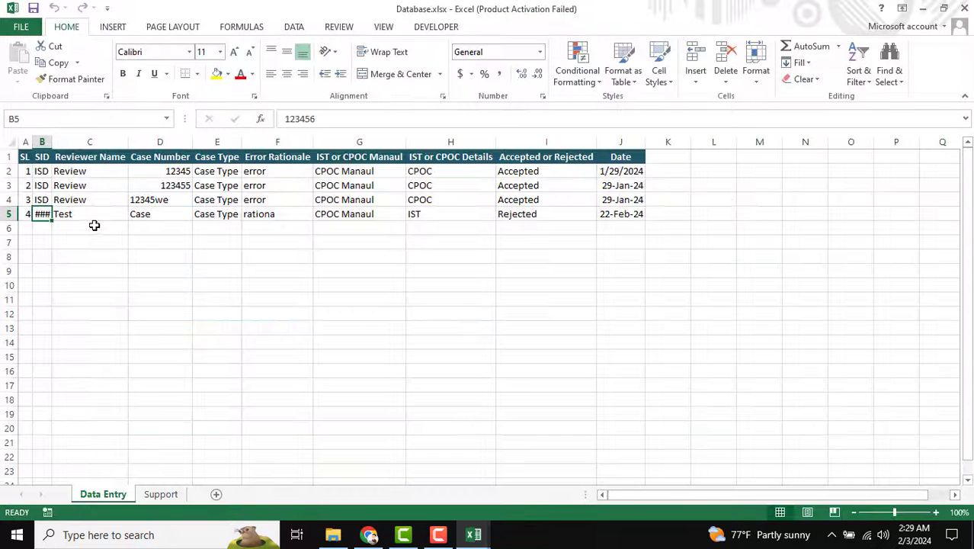
{"action": "double_click", "coordinate": [52, 142]}
{"action": "left_click", "coordinate": [57, 234]}
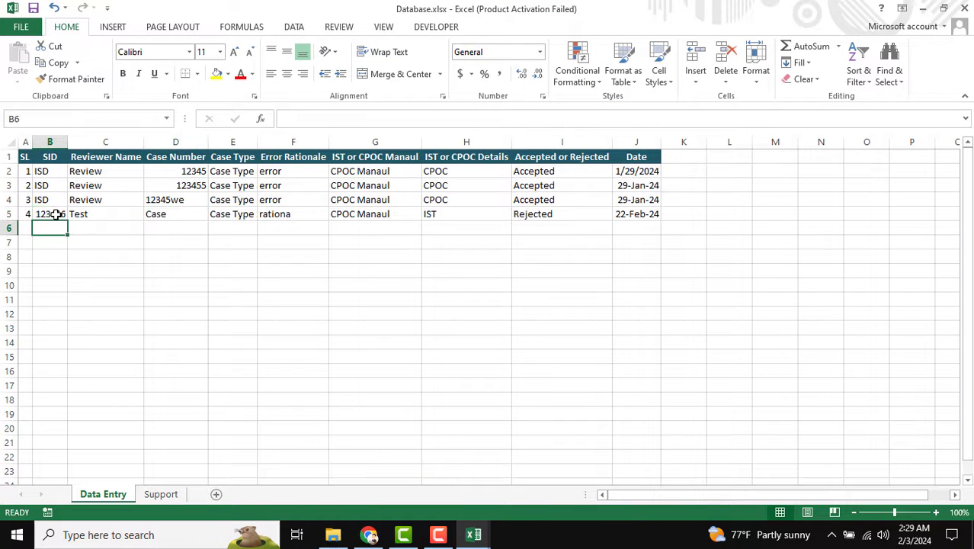
{"action": "left_click", "coordinate": [52, 214]}
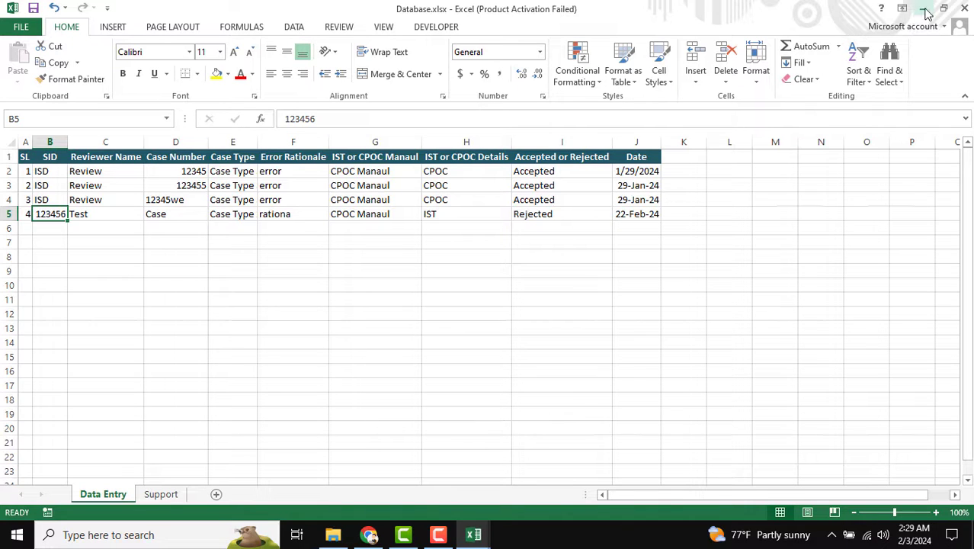
{"action": "left_click", "coordinate": [964, 8]}
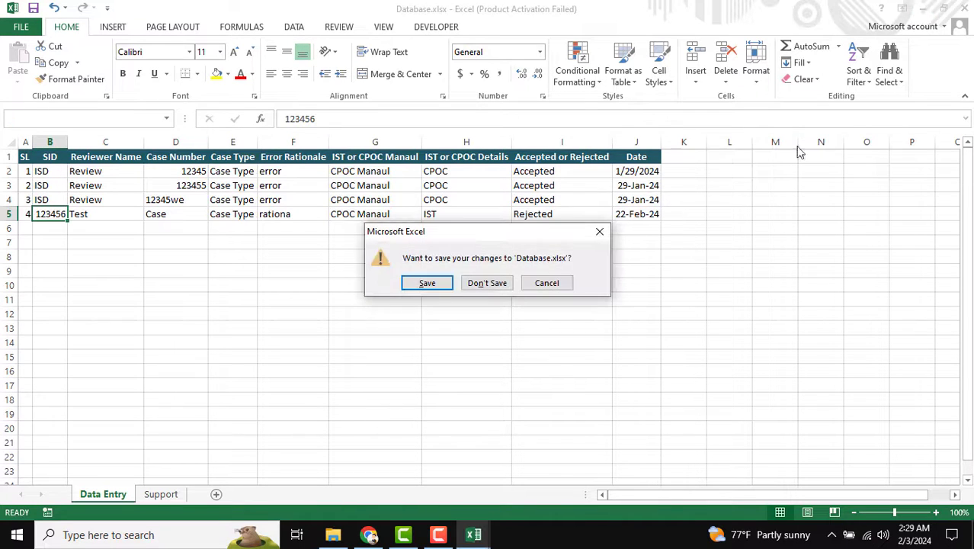
{"action": "left_click", "coordinate": [474, 284]}
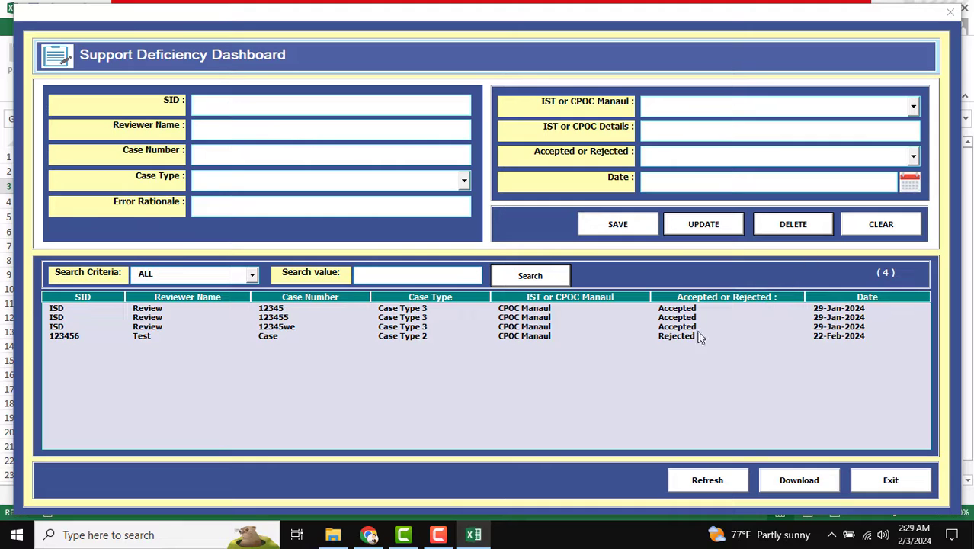
Delete the 123456 Test record from the dashboard
{"action": "double_click", "coordinate": [672, 335]}
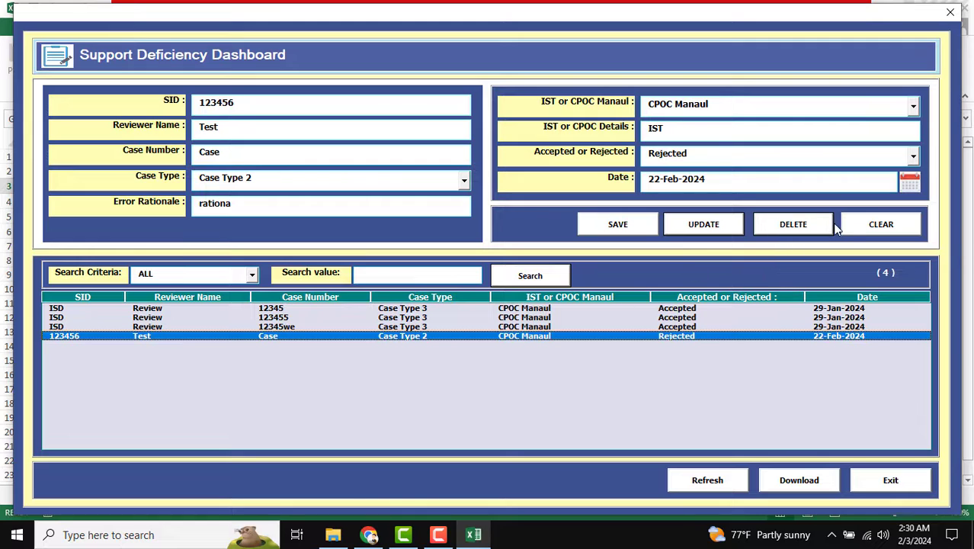
{"action": "left_click", "coordinate": [811, 230]}
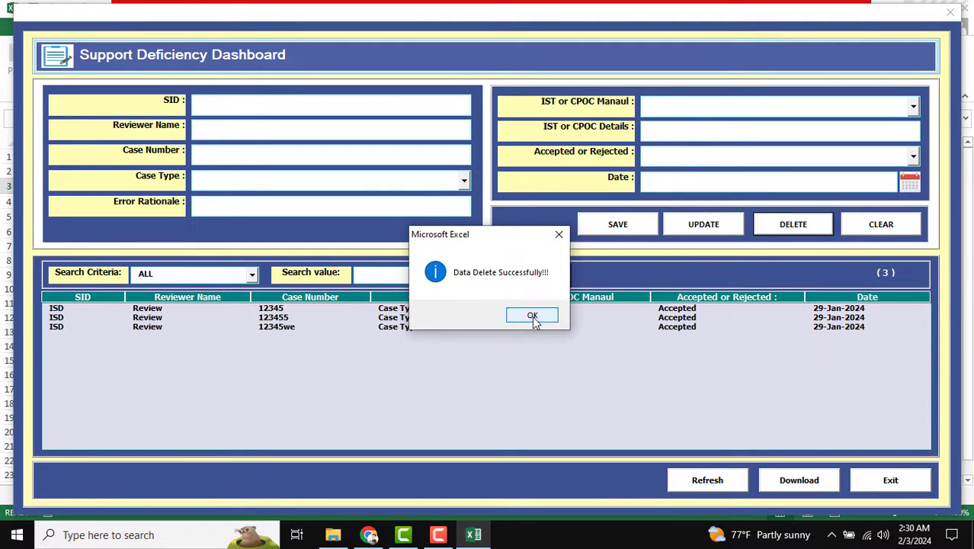
{"action": "left_click", "coordinate": [537, 319]}
Check that Database.xlsx keeps three records, then return to the dashboard form
{"action": "left_click", "coordinate": [333, 537]}
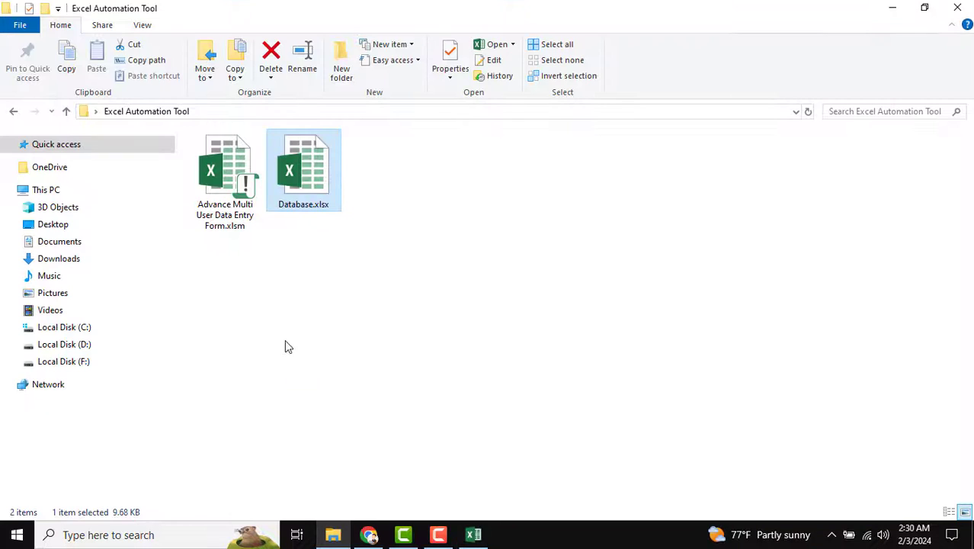
{"action": "double_click", "coordinate": [310, 174]}
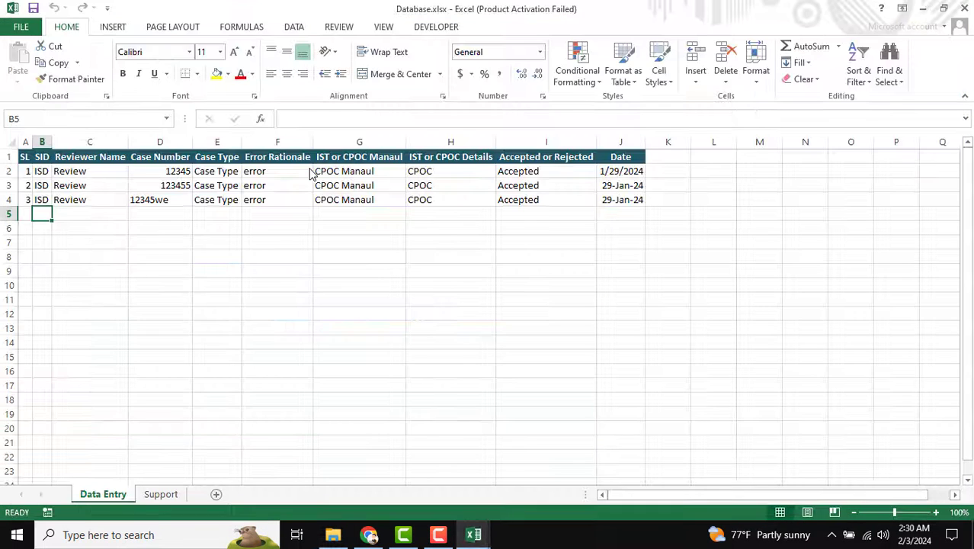
{"action": "left_click", "coordinate": [72, 200]}
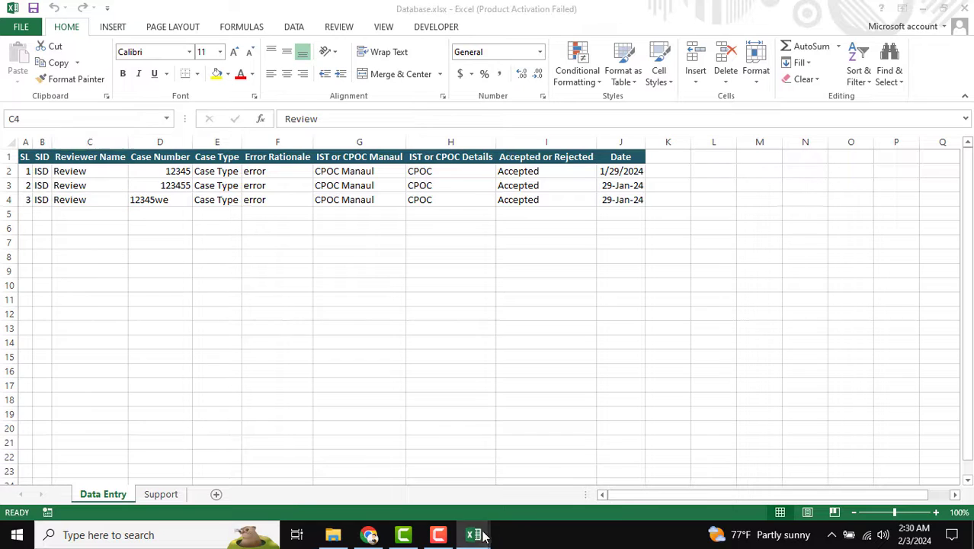
{"action": "mouse_move", "coordinate": [473, 534]}
{"action": "left_click", "coordinate": [430, 476]}
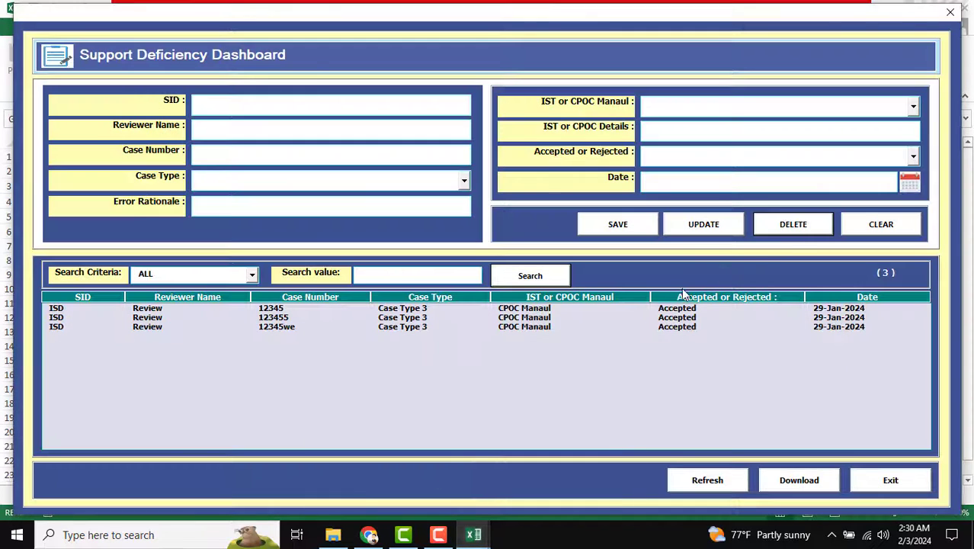
Clear the form fields and browse the Search Criteria list
{"action": "double_click", "coordinate": [663, 309]}
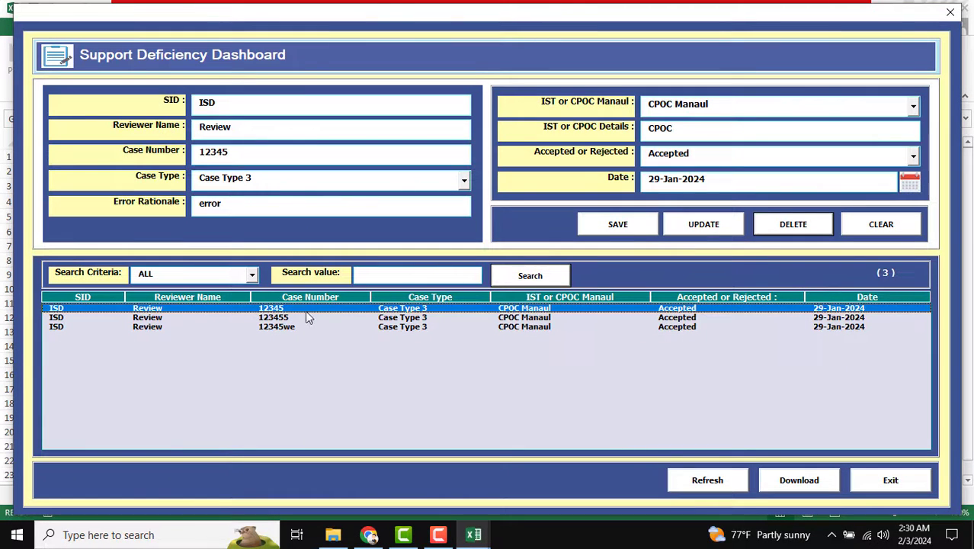
{"action": "left_click", "coordinate": [876, 226]}
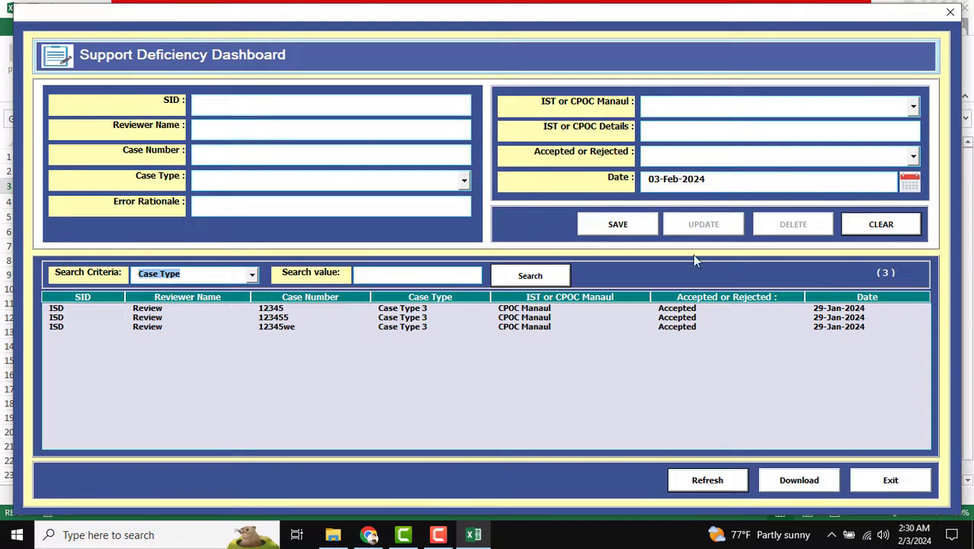
{"action": "left_click", "coordinate": [252, 274]}
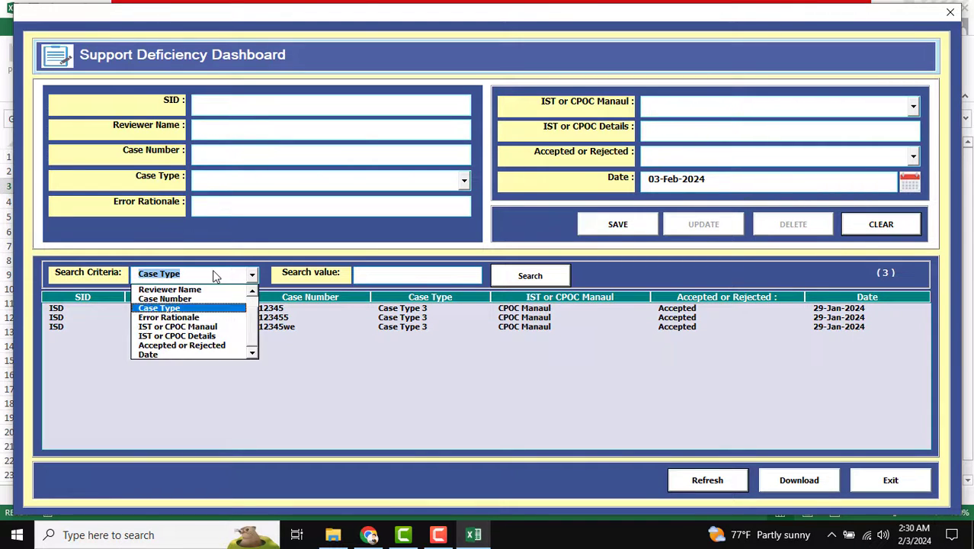
{"action": "scroll", "coordinate": [258, 313], "scroll_direction": "up", "scroll_amount": 2}
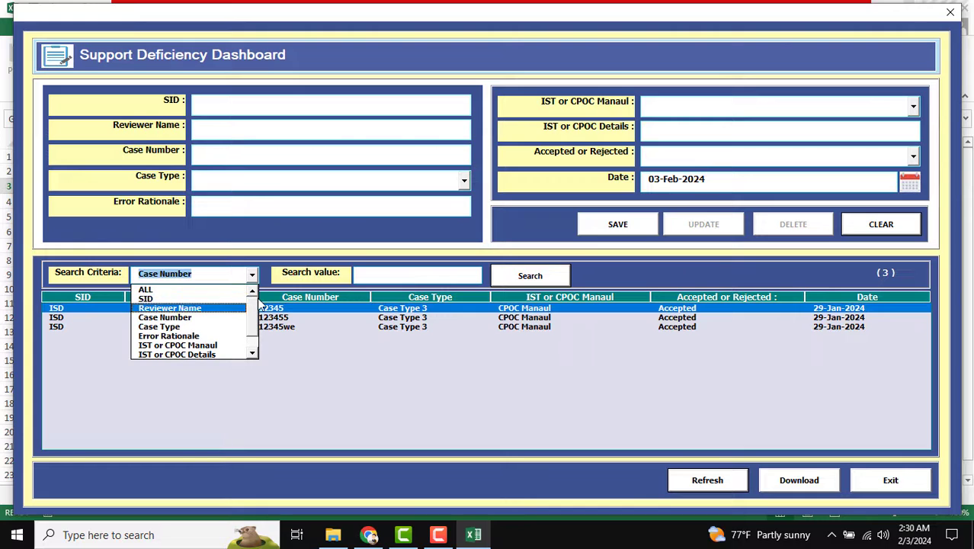
{"action": "left_click", "coordinate": [195, 278]}
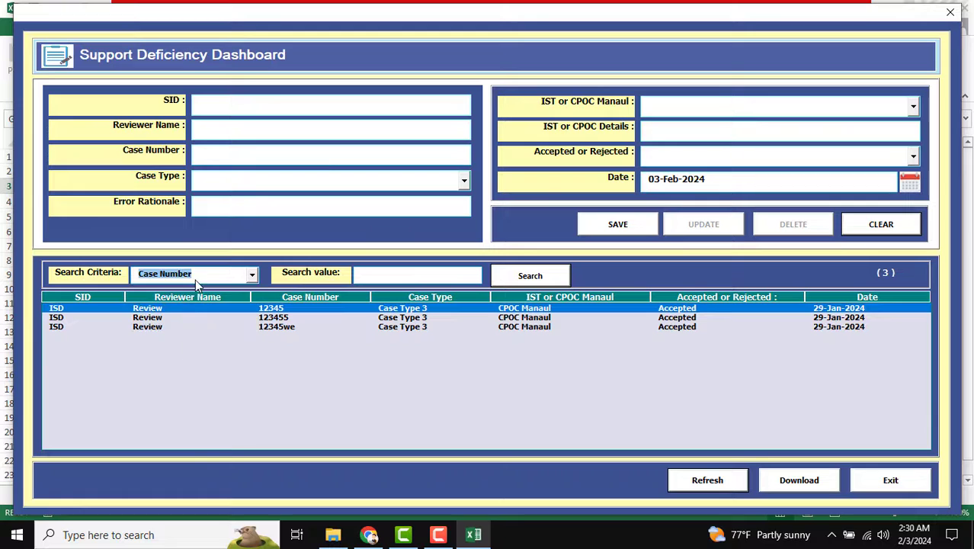
{"action": "left_click", "coordinate": [195, 279]}
{"action": "left_click", "coordinate": [145, 290]}
Search the records by Case Number for 12345
{"action": "left_click", "coordinate": [205, 277]}
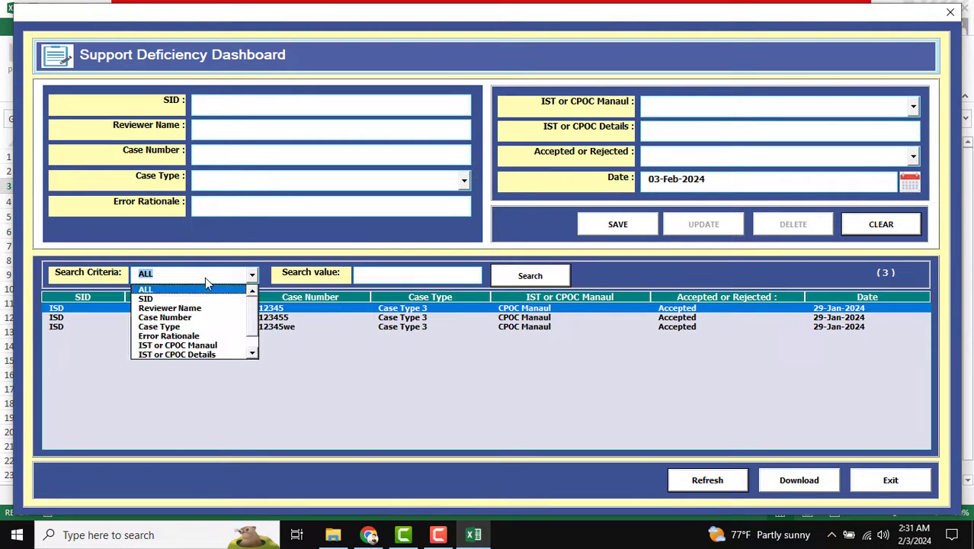
{"action": "left_click", "coordinate": [198, 318]}
{"action": "left_click", "coordinate": [388, 277]}
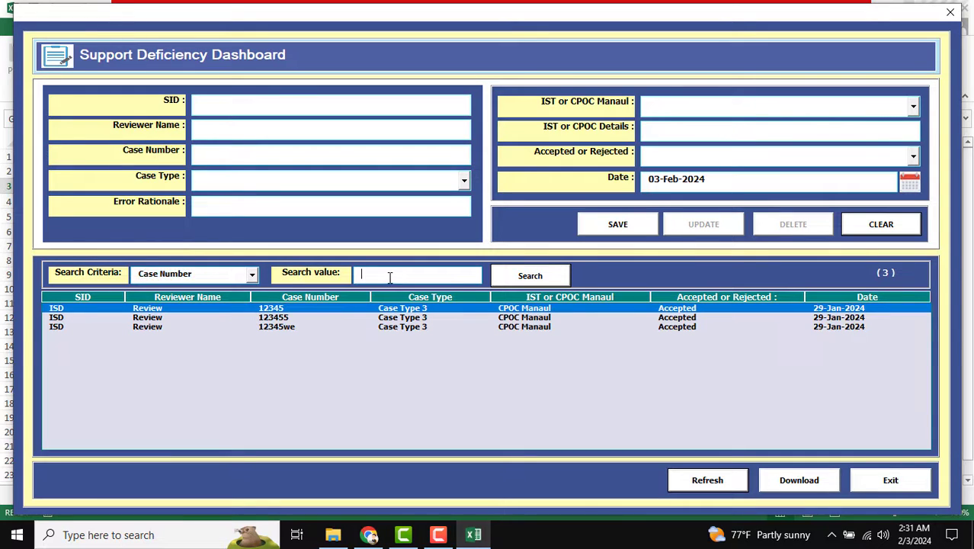
{"action": "type", "text": "12345"}
{"action": "left_click", "coordinate": [529, 276]}
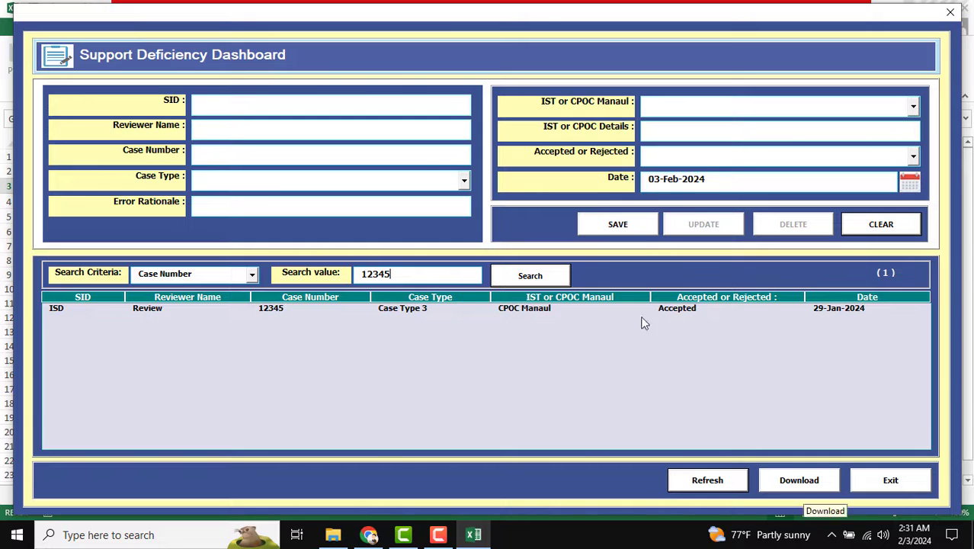
Download the 12345 record as Report_Feb-03-2024.xlsx, check it, and close it without saving
{"action": "left_click", "coordinate": [802, 481]}
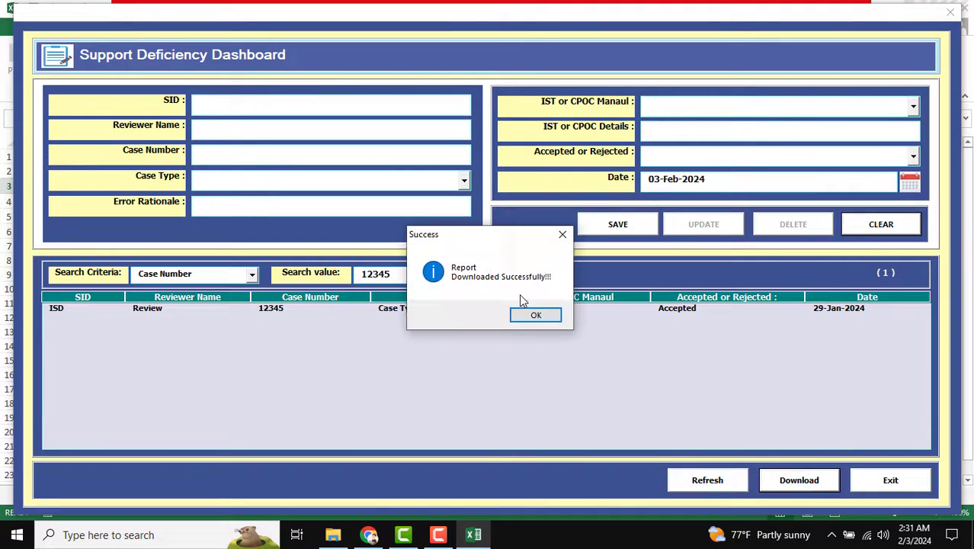
{"action": "left_click", "coordinate": [536, 315]}
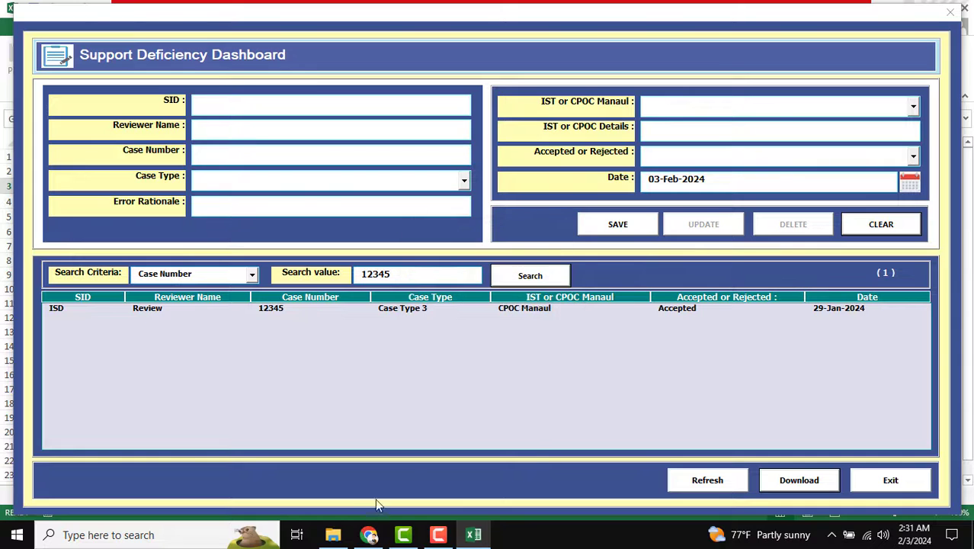
{"action": "left_click", "coordinate": [333, 534]}
{"action": "double_click", "coordinate": [381, 175]}
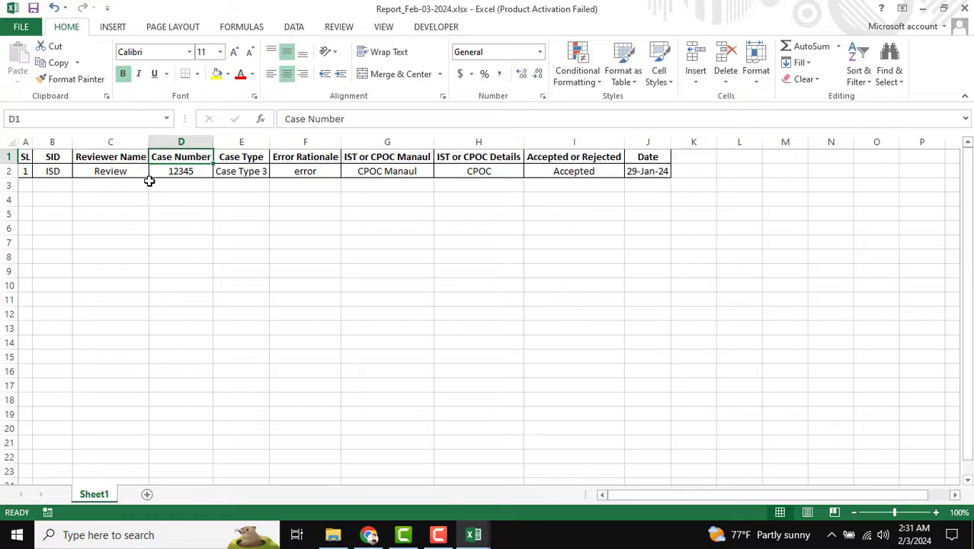
{"action": "left_click", "coordinate": [965, 10]}
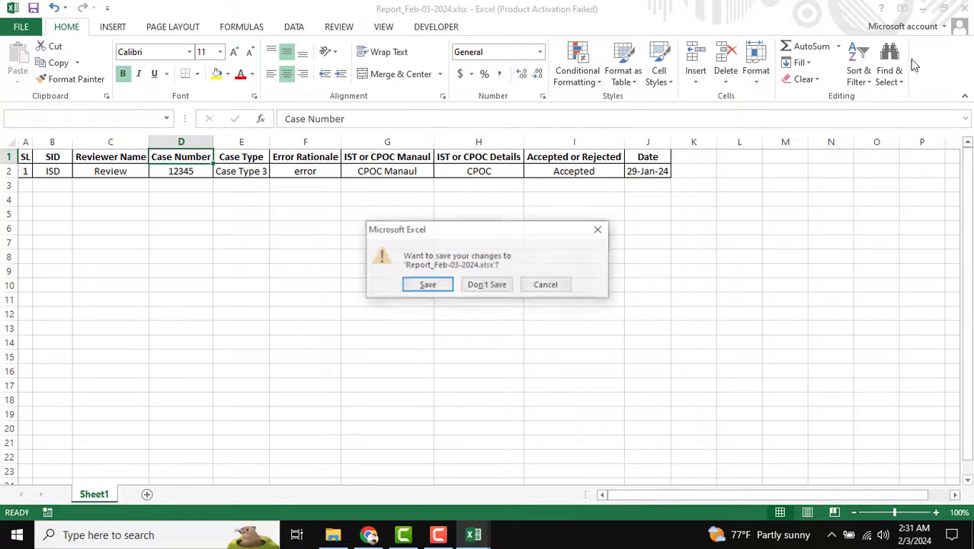
{"action": "left_click", "coordinate": [509, 288]}
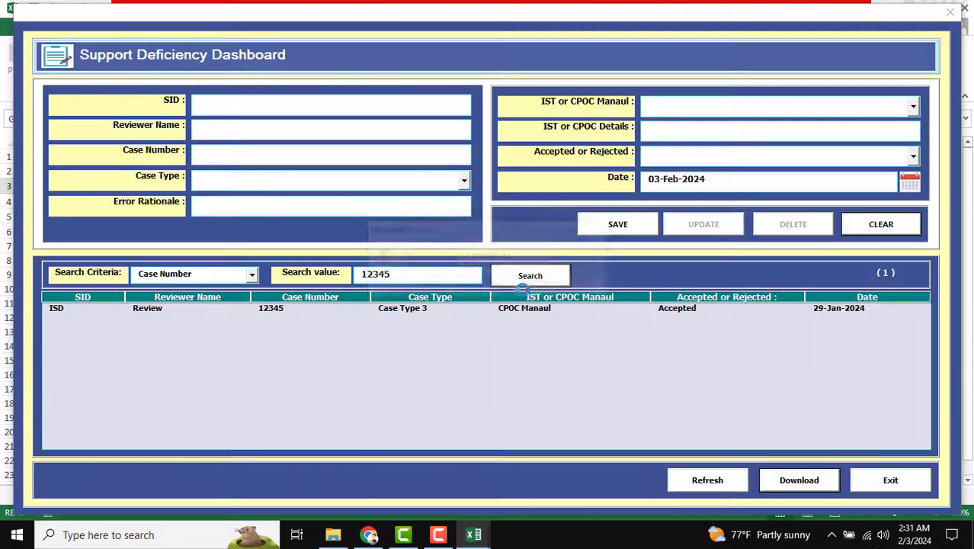
{"action": "left_click", "coordinate": [212, 276]}
Set Search Criteria to Date, refresh to all three records, and exit the dashboard
{"action": "left_click", "coordinate": [211, 355]}
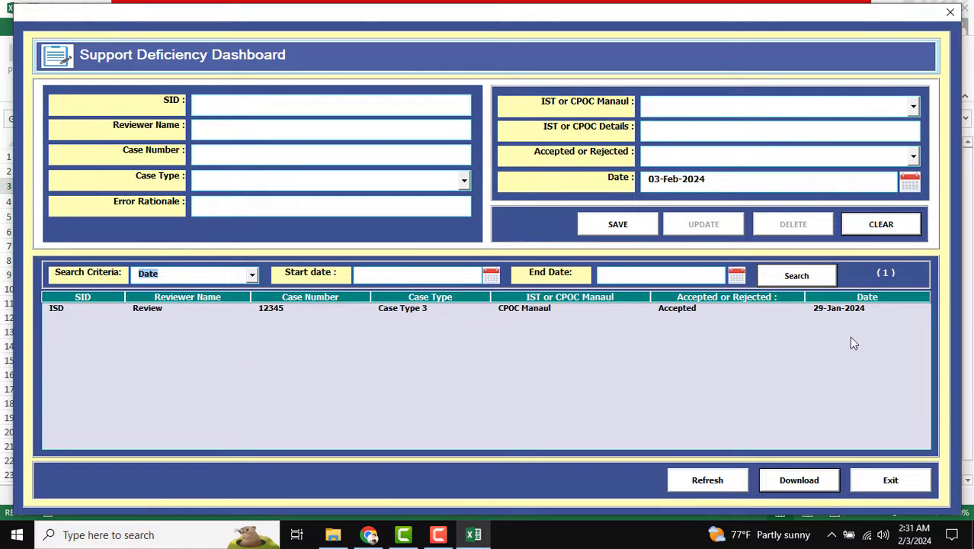
{"action": "left_click", "coordinate": [717, 478]}
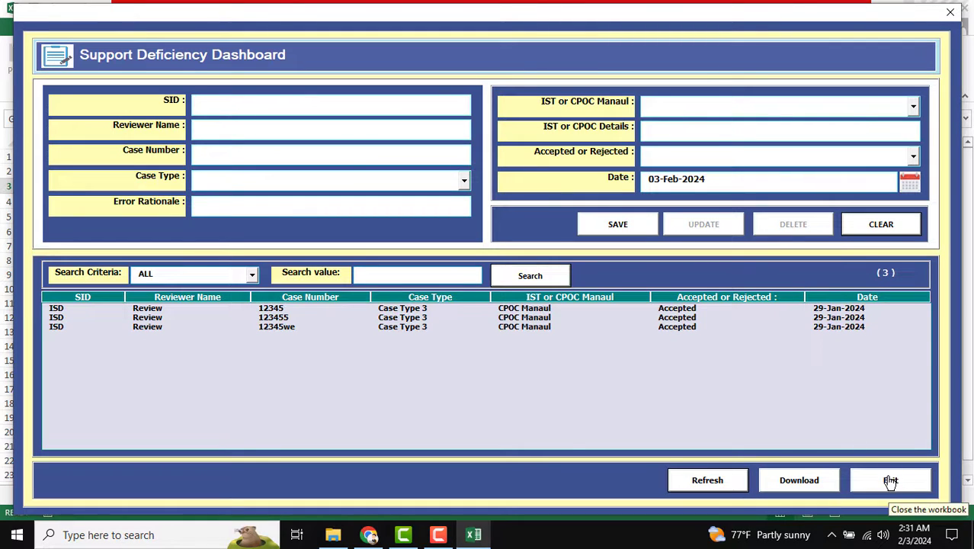
{"action": "left_click", "coordinate": [890, 481]}
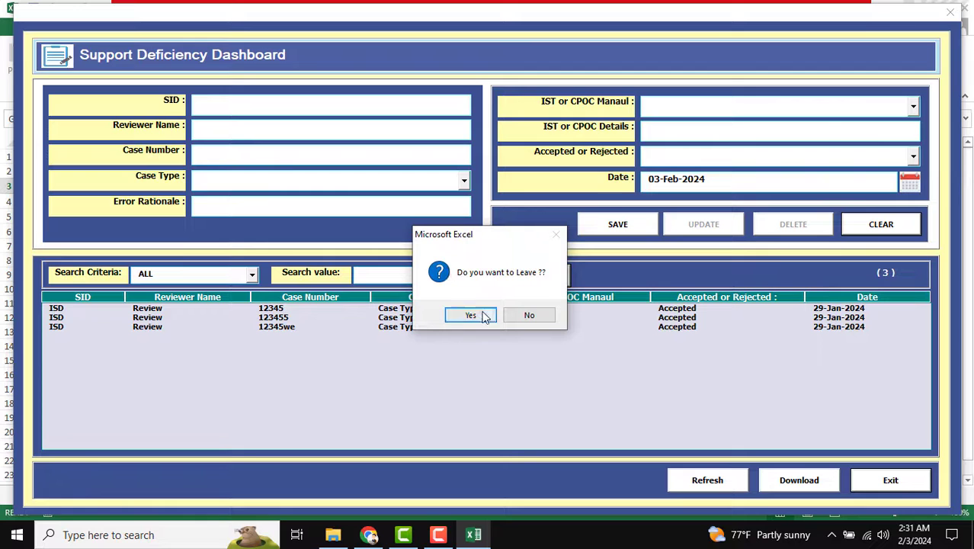
{"action": "left_click", "coordinate": [471, 316]}
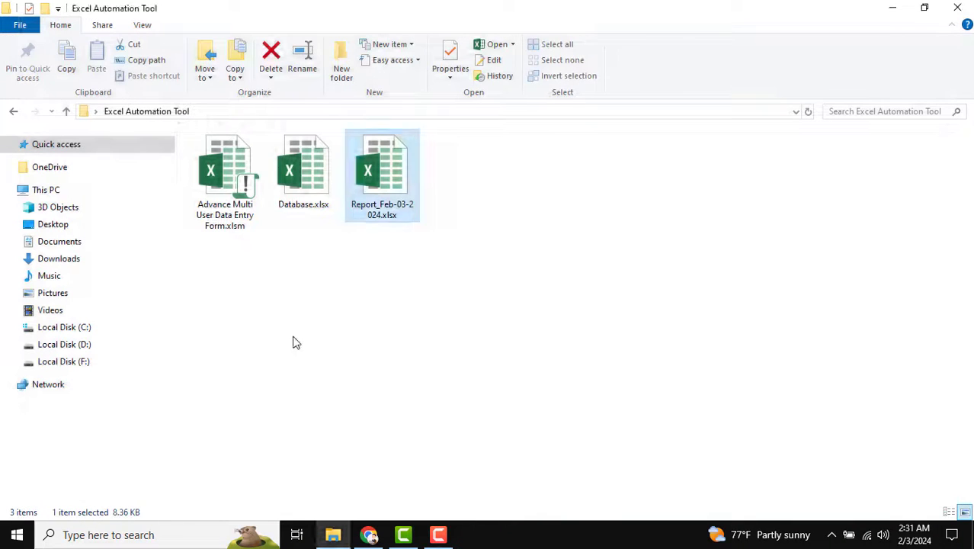
Reopen Database.xlsx and select the user columns A to C on the Support sheet
{"action": "double_click", "coordinate": [314, 178]}
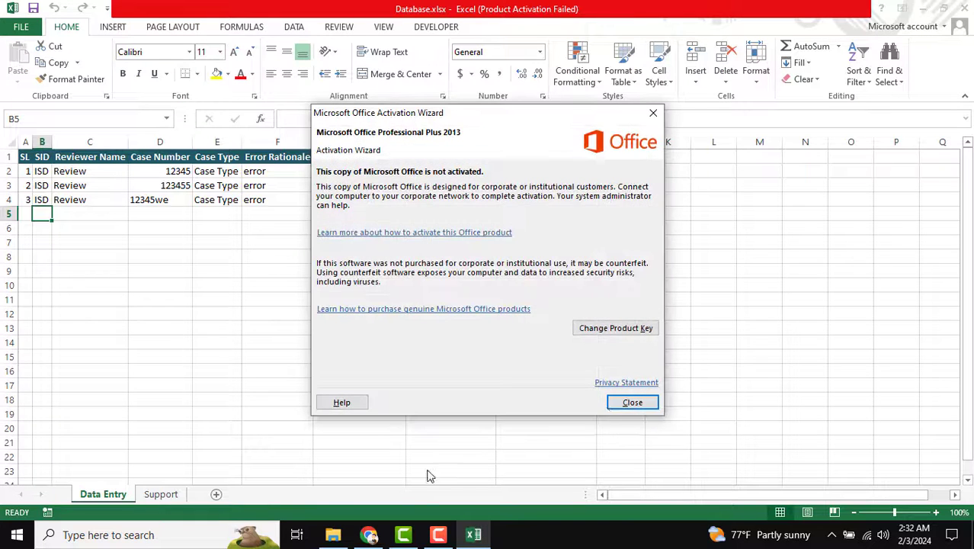
{"action": "left_click", "coordinate": [619, 404]}
{"action": "left_click", "coordinate": [177, 496]}
{"action": "left_click", "coordinate": [113, 325]}
{"action": "left_click_drag", "start_coordinate": [61, 141], "coordinate": [170, 139]}
{"action": "left_click", "coordinate": [107, 213]}
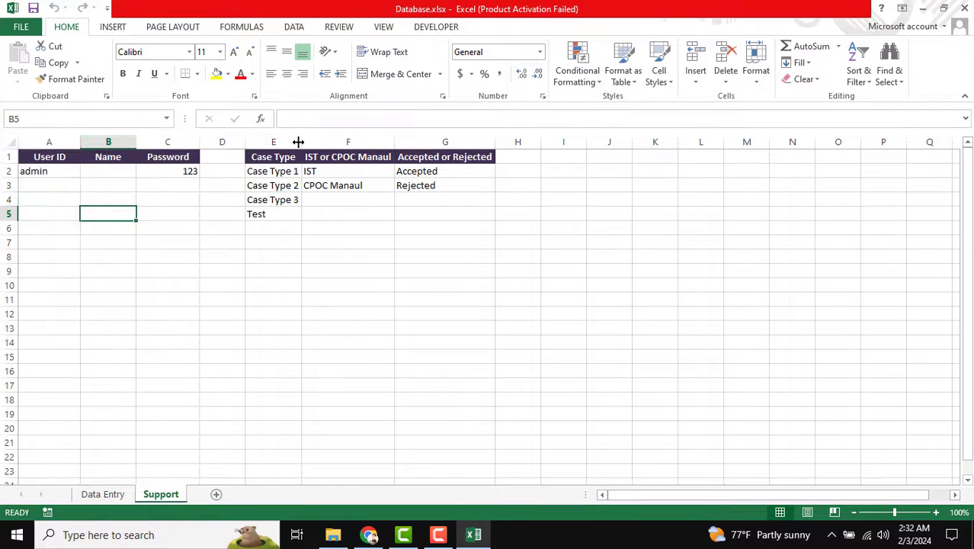
Select the Case Type, IST or CPOC Manaul, and Accepted or Rejected lists, then view Data Entry
{"action": "left_click_drag", "start_coordinate": [278, 142], "coordinate": [463, 139]}
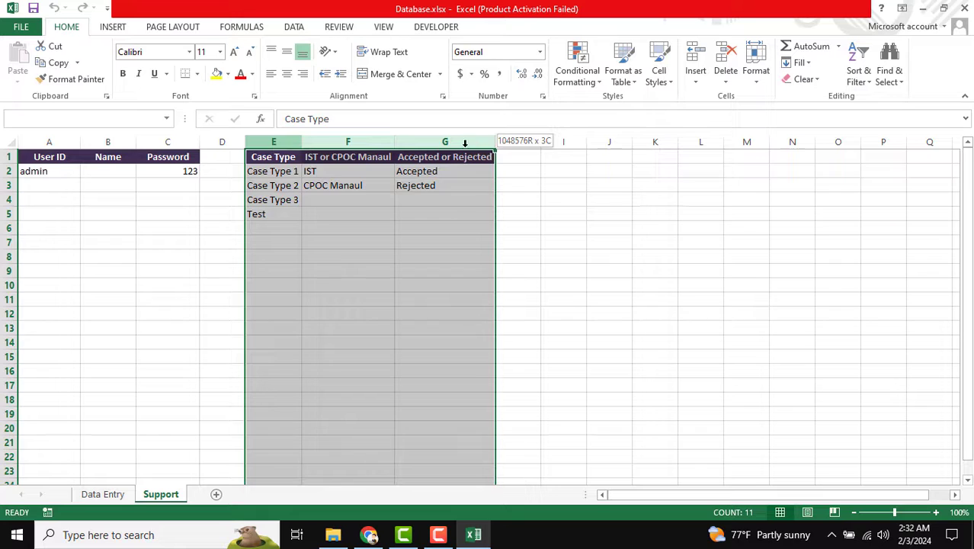
{"action": "left_click", "coordinate": [346, 216]}
{"action": "left_click_drag", "start_coordinate": [266, 171], "coordinate": [272, 274]}
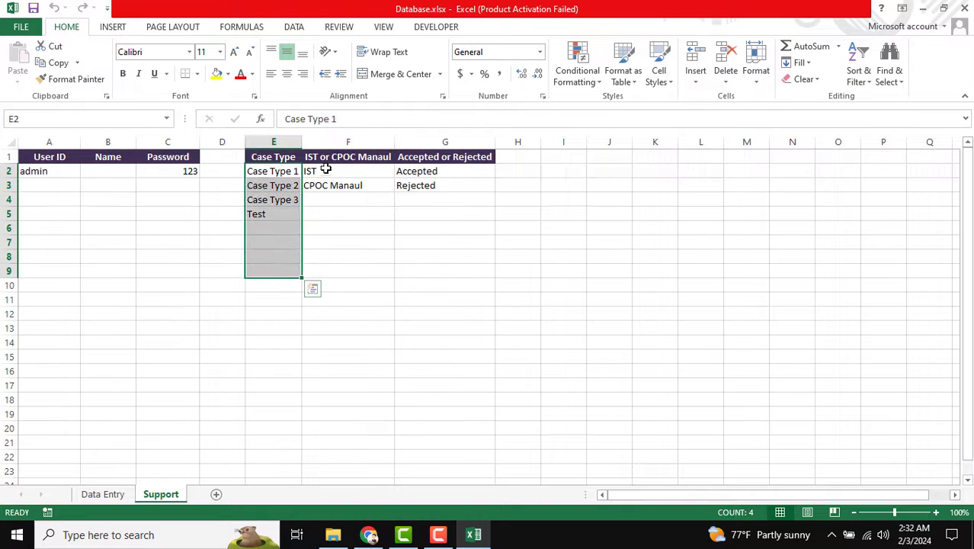
{"action": "left_click_drag", "start_coordinate": [327, 167], "coordinate": [320, 244]}
{"action": "left_click_drag", "start_coordinate": [419, 171], "coordinate": [430, 243]}
{"action": "left_click", "coordinate": [103, 494]}
{"action": "left_click", "coordinate": [109, 271]}
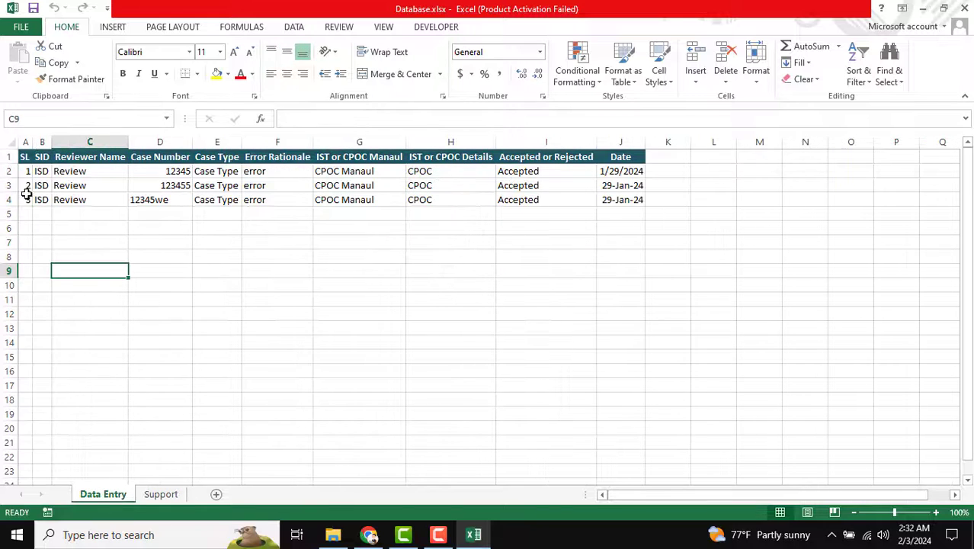
{"action": "left_click", "coordinate": [924, 11]}
Open the form workbook, log in with the user ID and password, and close the dashboard
{"action": "left_click", "coordinate": [223, 179]}
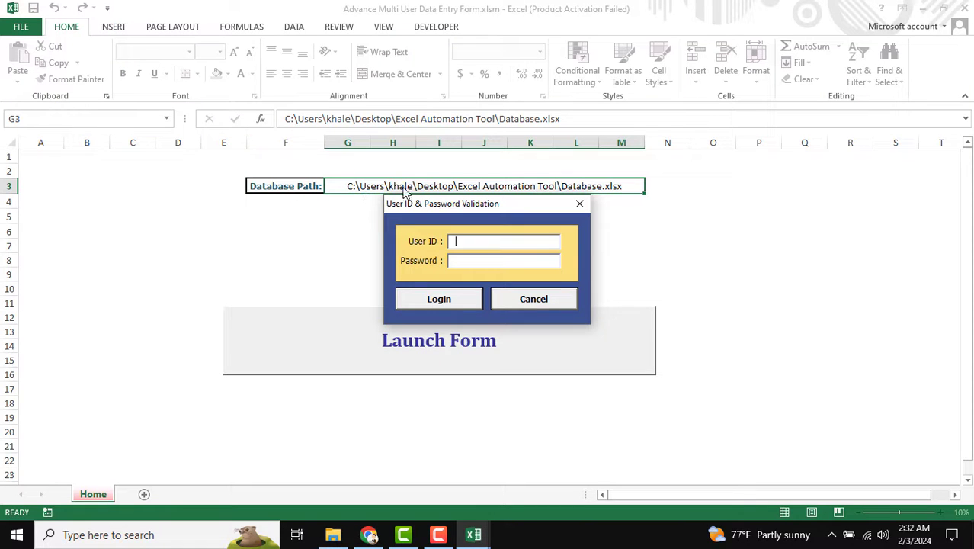
{"action": "left_click_drag", "start_coordinate": [449, 204], "coordinate": [420, 231]}
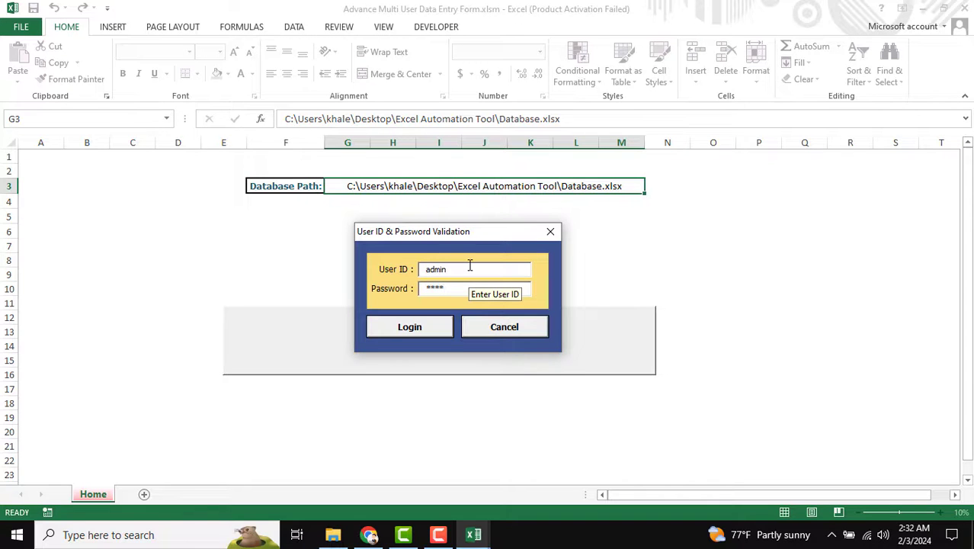
{"action": "key", "text": "Return"}
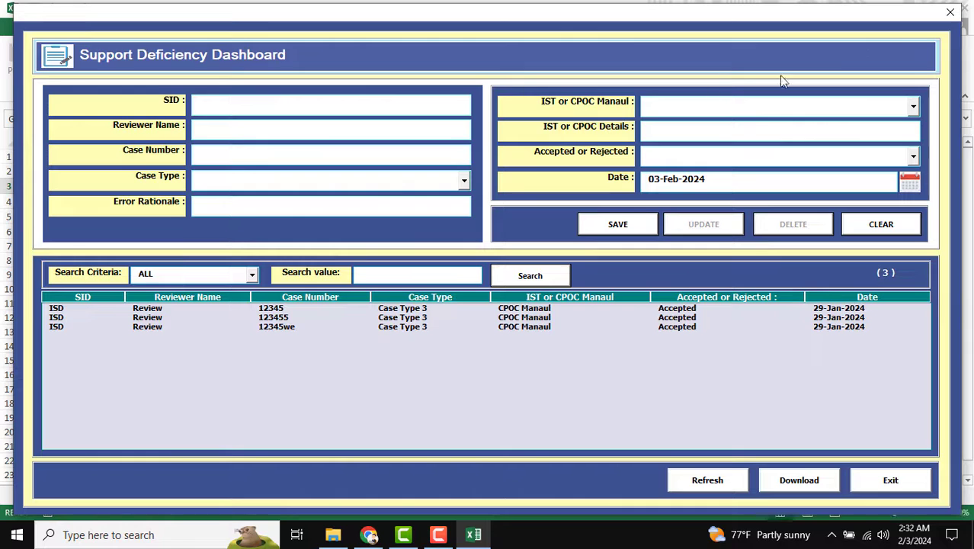
{"action": "left_click", "coordinate": [950, 12]}
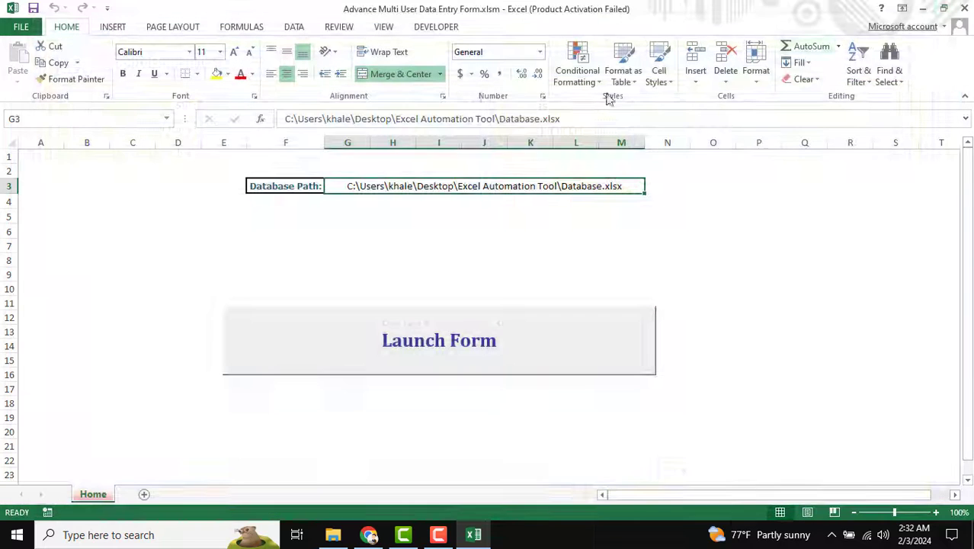
{"action": "left_click", "coordinate": [436, 28]}
Open the maximized VBA editor and view the Calendar, Form and LoginForm designs
{"action": "left_click", "coordinate": [348, 65]}
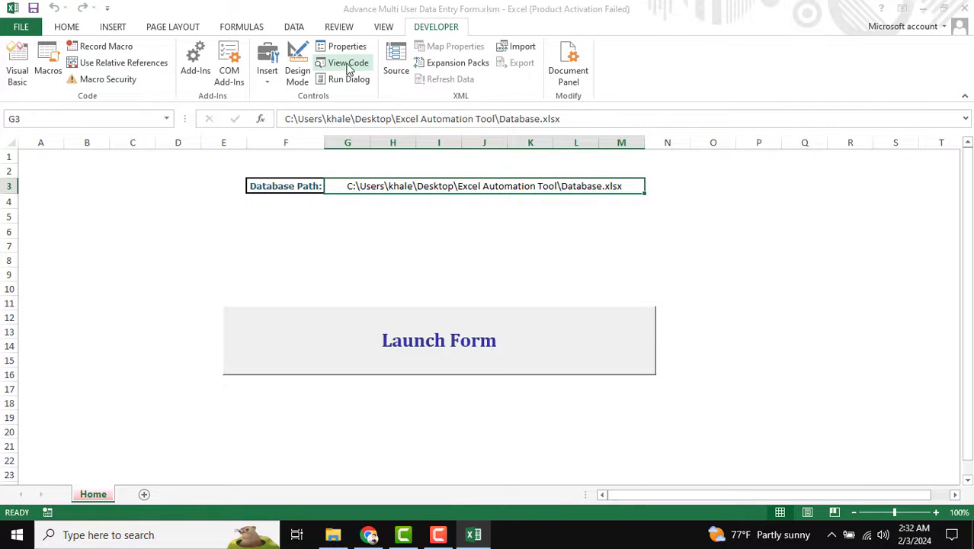
{"action": "left_click", "coordinate": [912, 91]}
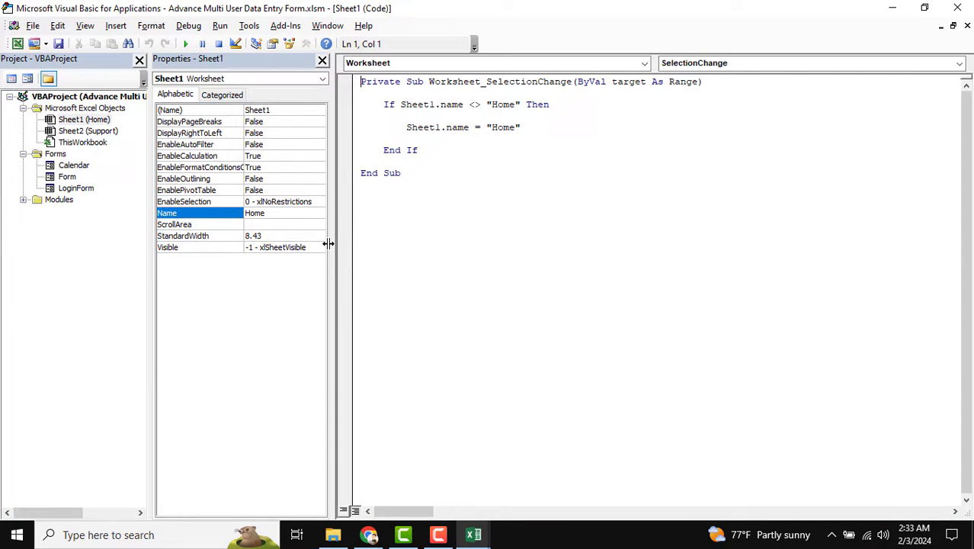
{"action": "left_click", "coordinate": [24, 199]}
{"action": "double_click", "coordinate": [74, 165]}
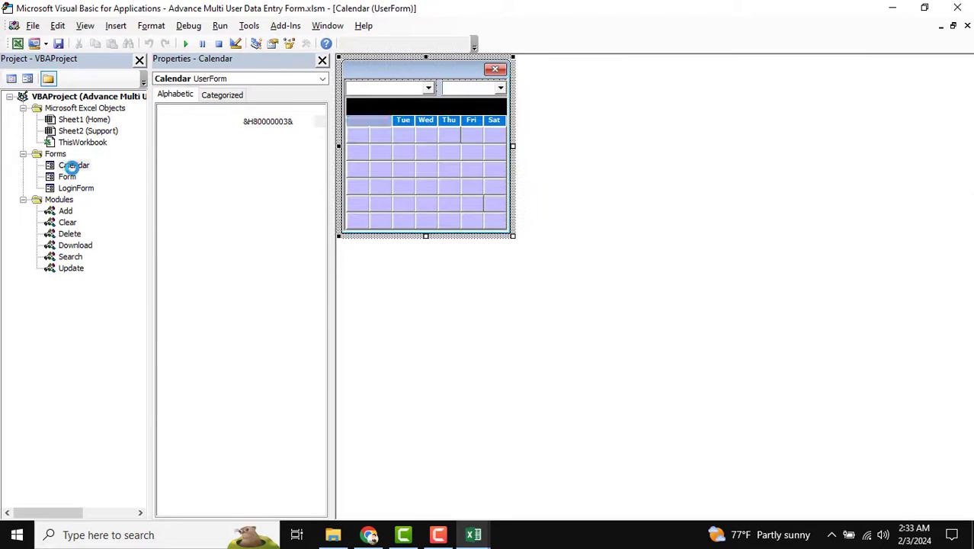
{"action": "double_click", "coordinate": [67, 176]}
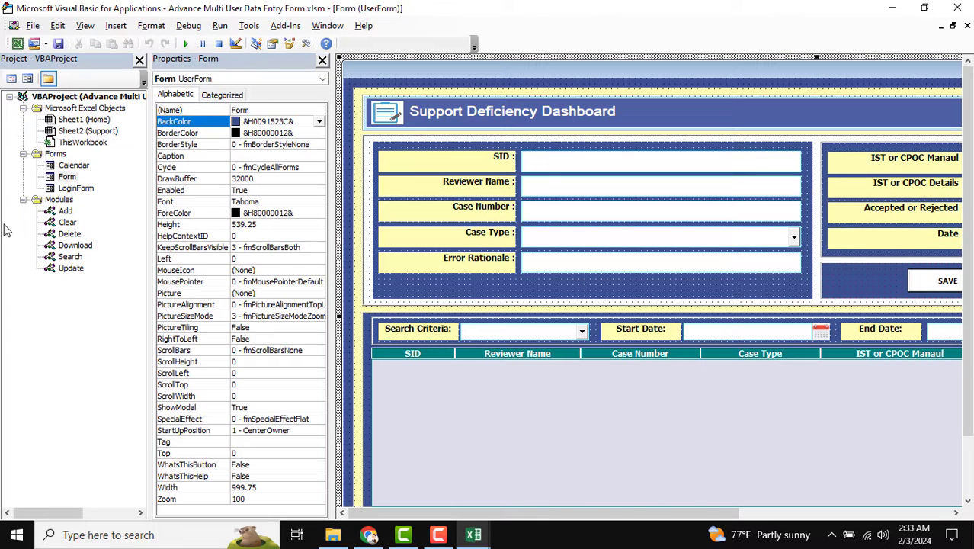
{"action": "double_click", "coordinate": [76, 188]}
{"action": "double_click", "coordinate": [68, 179]}
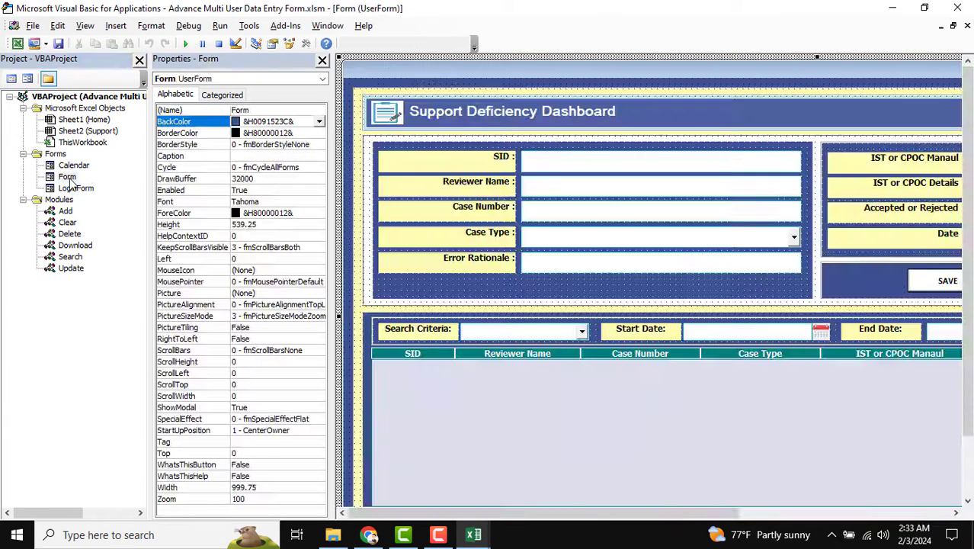
Open the SAVE button's code and review the dataDelete call and search box colour code
{"action": "left_click", "coordinate": [942, 284]}
{"action": "left_click", "coordinate": [921, 283]}
{"action": "double_click", "coordinate": [920, 283]}
{"action": "scroll", "coordinate": [886, 213], "scroll_direction": "up", "scroll_amount": 15}
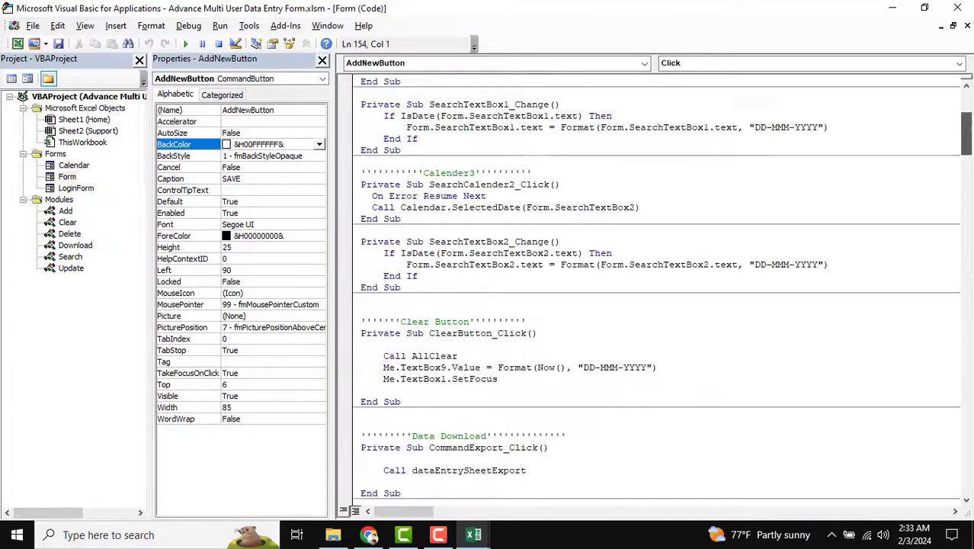
{"action": "scroll", "coordinate": [495, 309], "scroll_direction": "down", "scroll_amount": 15}
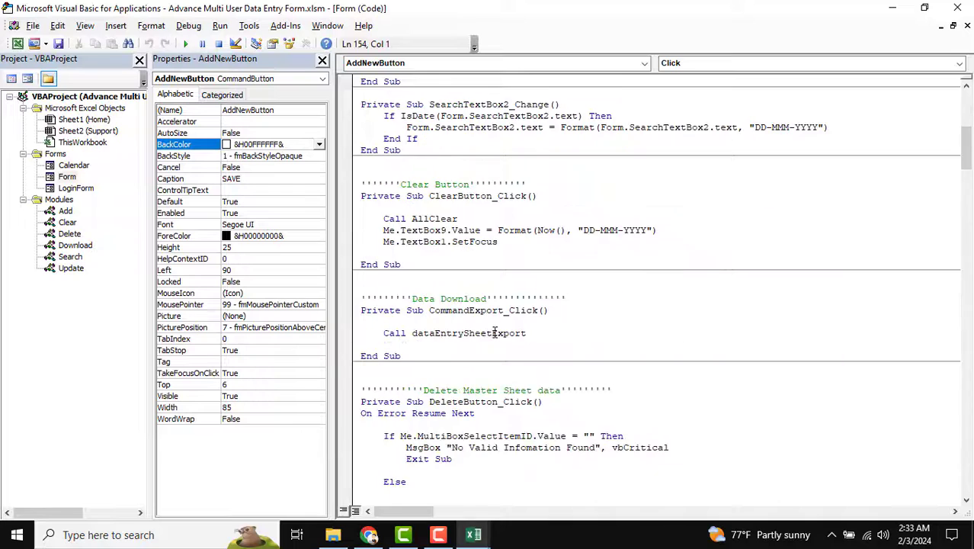
{"action": "scroll", "coordinate": [492, 326], "scroll_direction": "down", "scroll_amount": 4}
{"action": "left_click", "coordinate": [461, 252]}
{"action": "scroll", "coordinate": [461, 251], "scroll_direction": "down", "scroll_amount": 5}
{"action": "left_click", "coordinate": [486, 310]}
Review the ListBox1_DblClick and SearchComboBox1_Change code, then open the Add module
{"action": "scroll", "coordinate": [505, 321], "scroll_direction": "down", "scroll_amount": 6}
{"action": "left_click", "coordinate": [463, 255]}
{"action": "scroll", "coordinate": [463, 257], "scroll_direction": "down", "scroll_amount": 6}
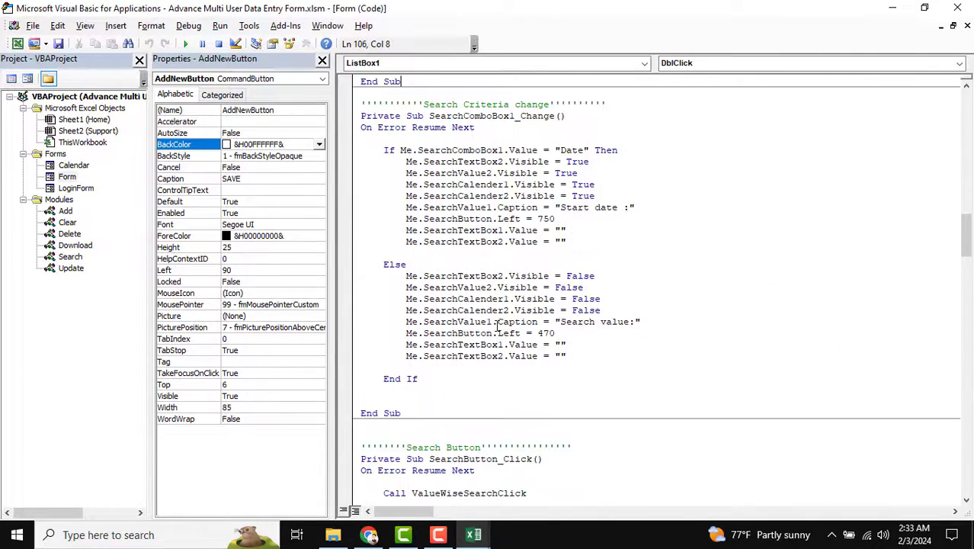
{"action": "left_click", "coordinate": [496, 322]}
{"action": "scroll", "coordinate": [511, 333], "scroll_direction": "down", "scroll_amount": 4}
{"action": "scroll", "coordinate": [511, 333], "scroll_direction": "down", "scroll_amount": 20}
{"action": "left_click_drag", "start_coordinate": [966, 323], "coordinate": [965, 471]}
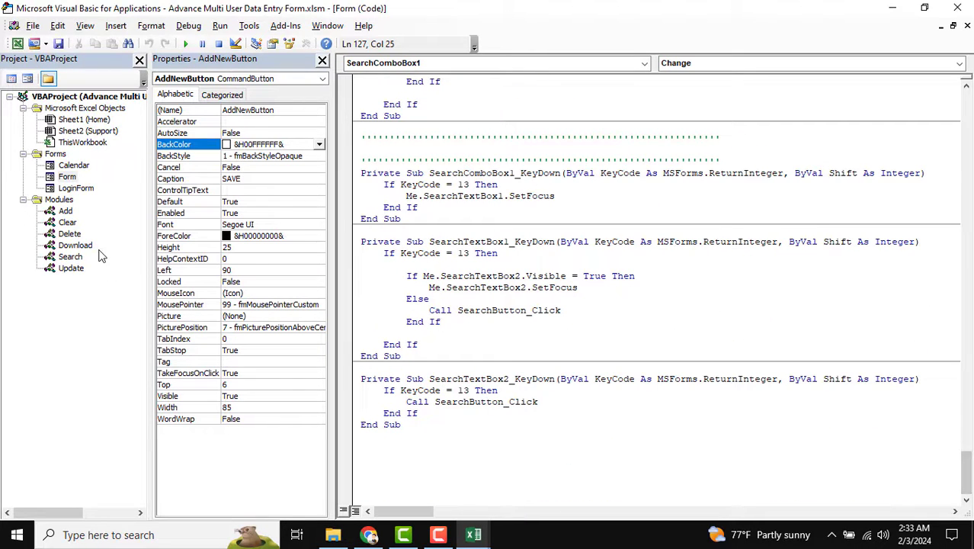
{"action": "double_click", "coordinate": [67, 212]}
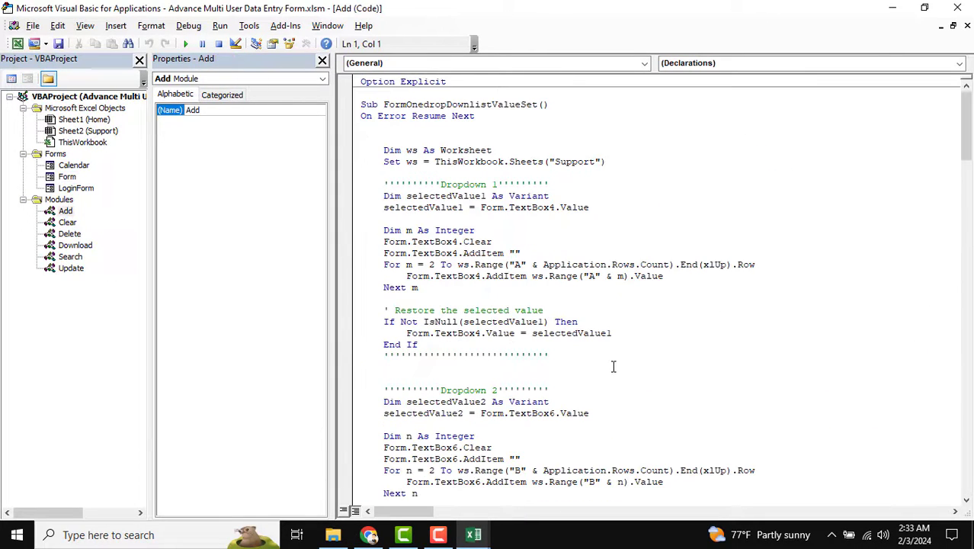
Walk through the Add module code, highlighting its first sub, the ValidEntry function and addDataEntry
{"action": "double_click", "coordinate": [449, 104]}
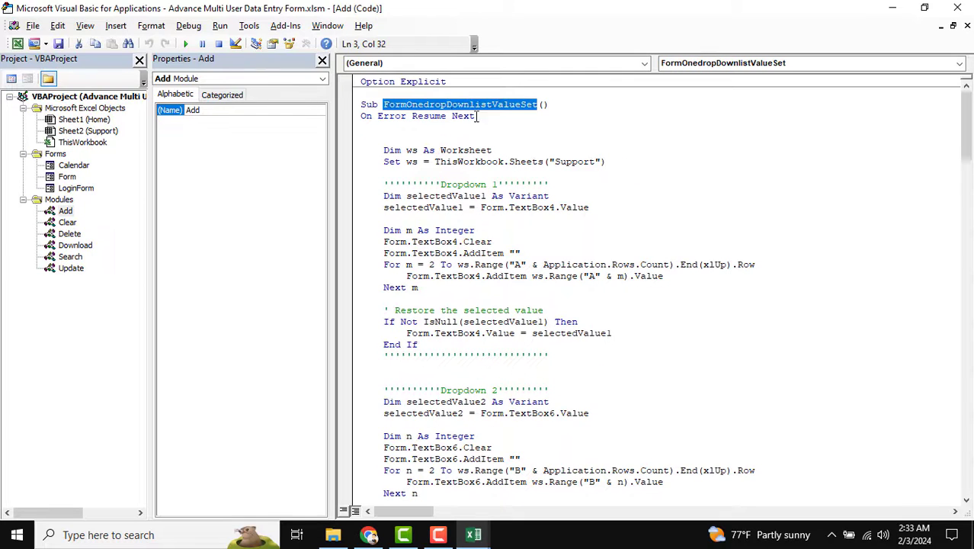
{"action": "scroll", "coordinate": [558, 241], "scroll_direction": "down", "scroll_amount": 15}
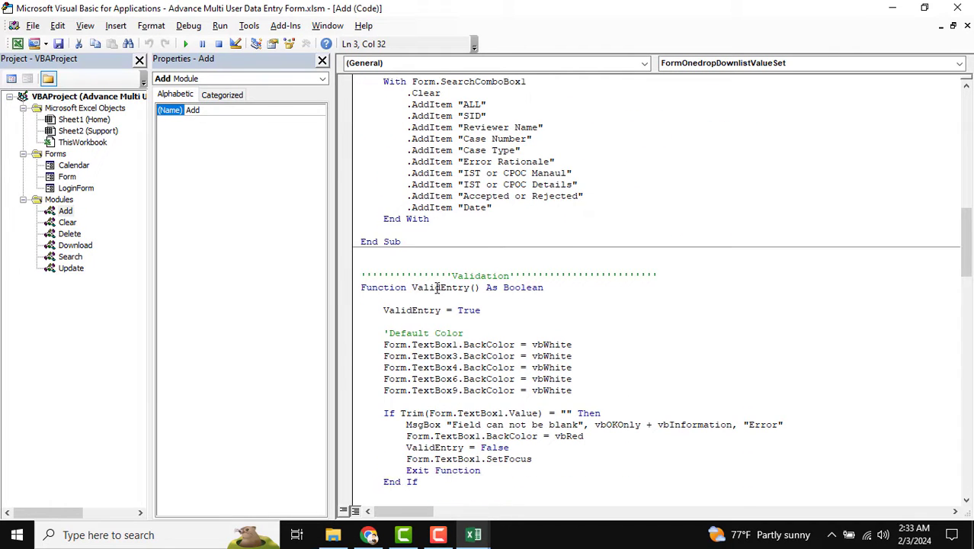
{"action": "double_click", "coordinate": [439, 287]}
{"action": "scroll", "coordinate": [510, 389], "scroll_direction": "down", "scroll_amount": 20}
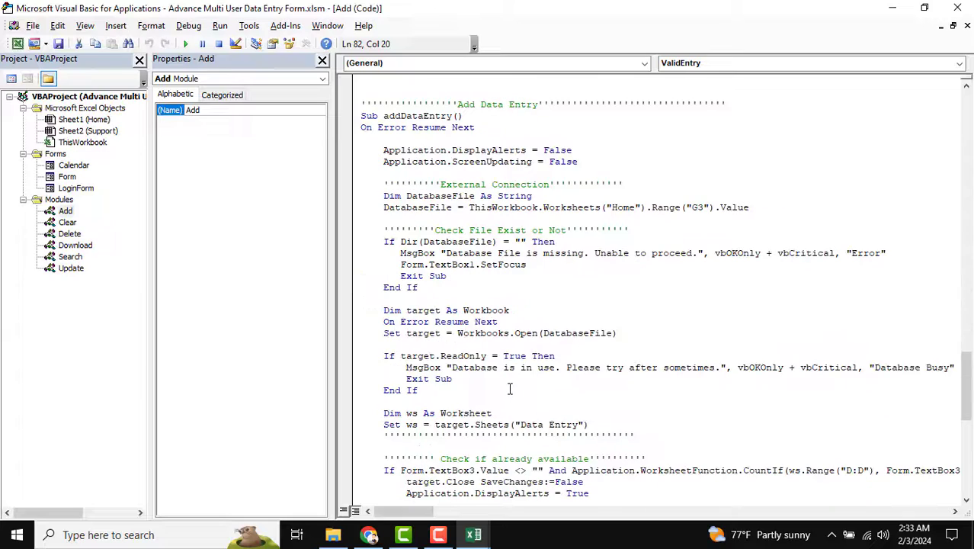
{"action": "double_click", "coordinate": [414, 116]}
{"action": "left_click_drag", "start_coordinate": [383, 150], "coordinate": [520, 252]}
{"action": "scroll", "coordinate": [524, 346], "scroll_direction": "up", "scroll_amount": 5}
{"action": "scroll", "coordinate": [511, 339], "scroll_direction": "up", "scroll_amount": 4}
{"action": "left_click", "coordinate": [497, 333]}
{"action": "left_click_drag", "start_coordinate": [378, 259], "coordinate": [485, 468]}
{"action": "scroll", "coordinate": [582, 425], "scroll_direction": "down", "scroll_amount": 4}
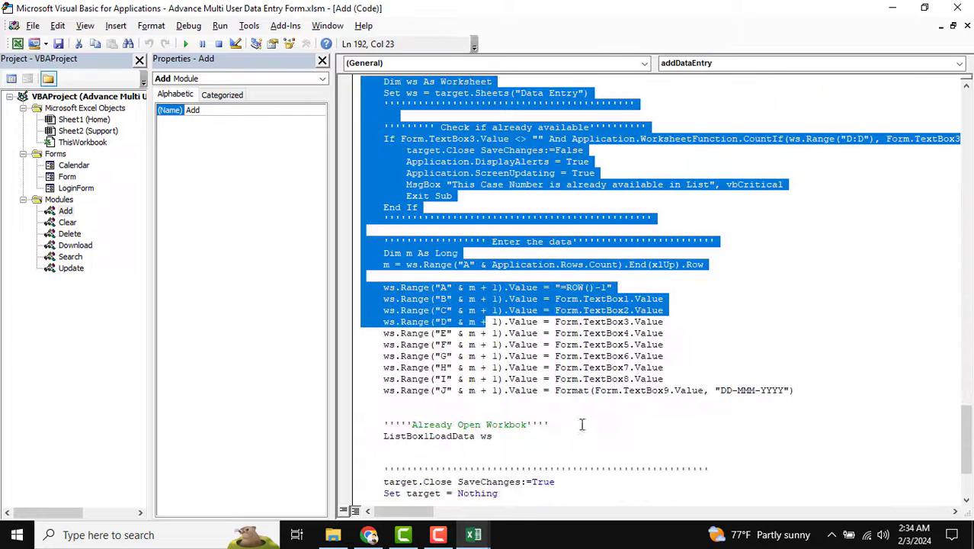
{"action": "left_click", "coordinate": [579, 401]}
View the Clear, Download, Search and Update module code, then return to Excel's Home sheet
{"action": "double_click", "coordinate": [74, 222]}
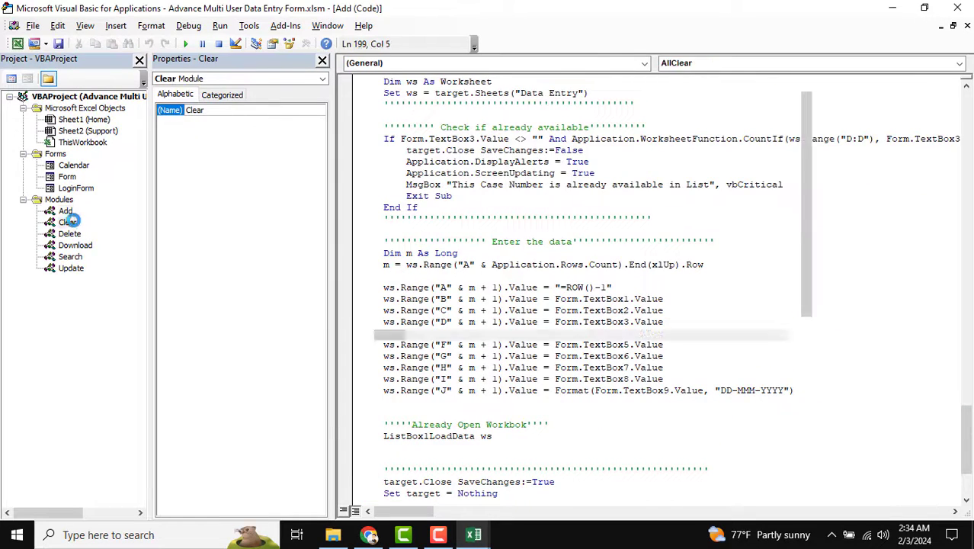
{"action": "double_click", "coordinate": [75, 245]}
{"action": "double_click", "coordinate": [70, 256]}
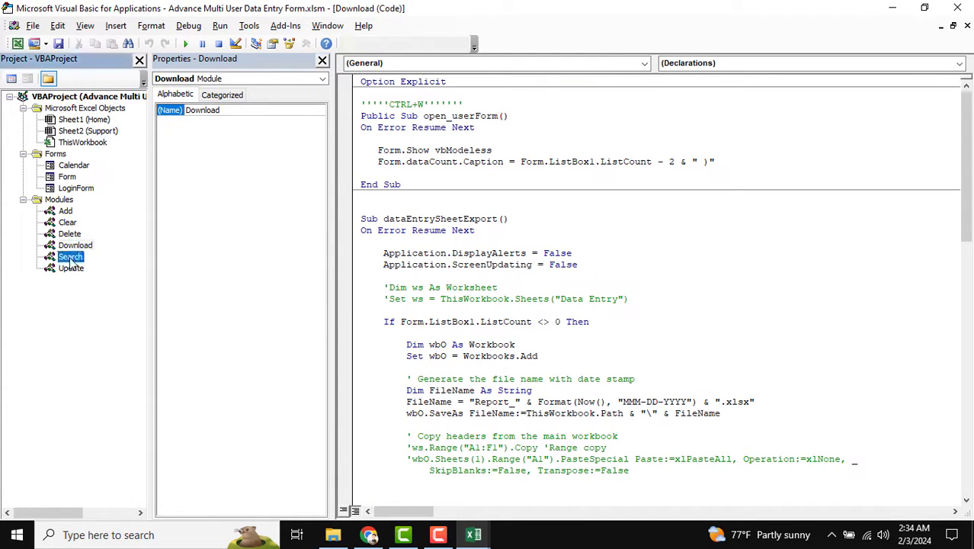
{"action": "double_click", "coordinate": [65, 272]}
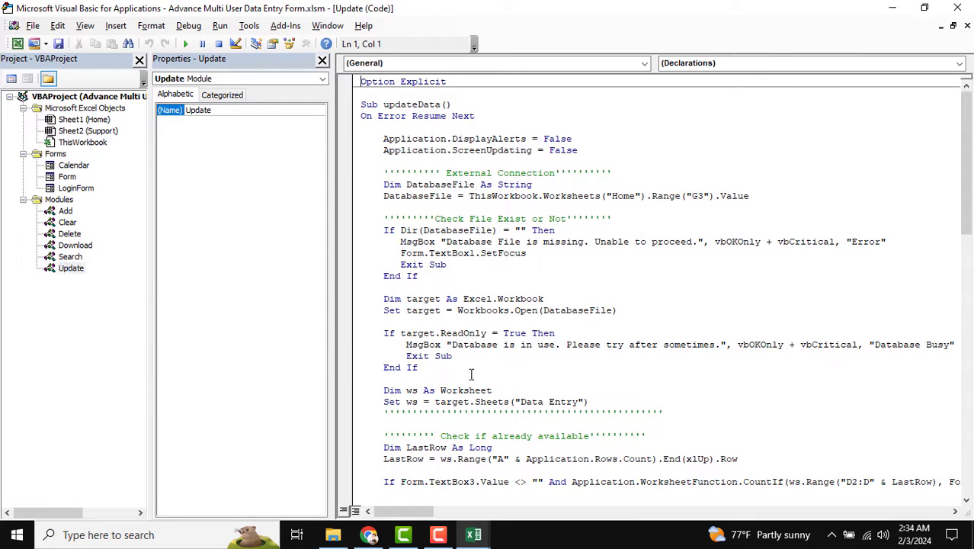
{"action": "scroll", "coordinate": [472, 374], "scroll_direction": "down", "scroll_amount": 4}
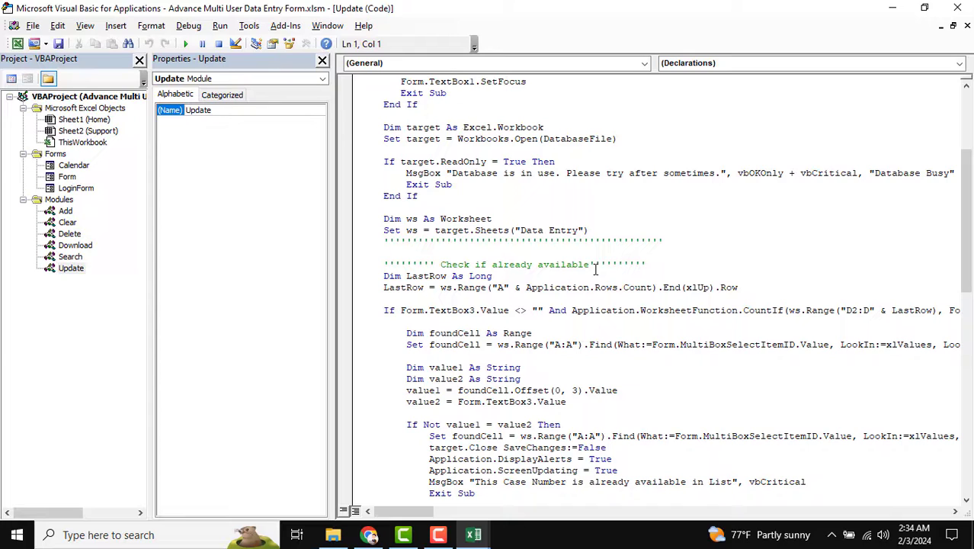
{"action": "key", "text": "alt+F11"}
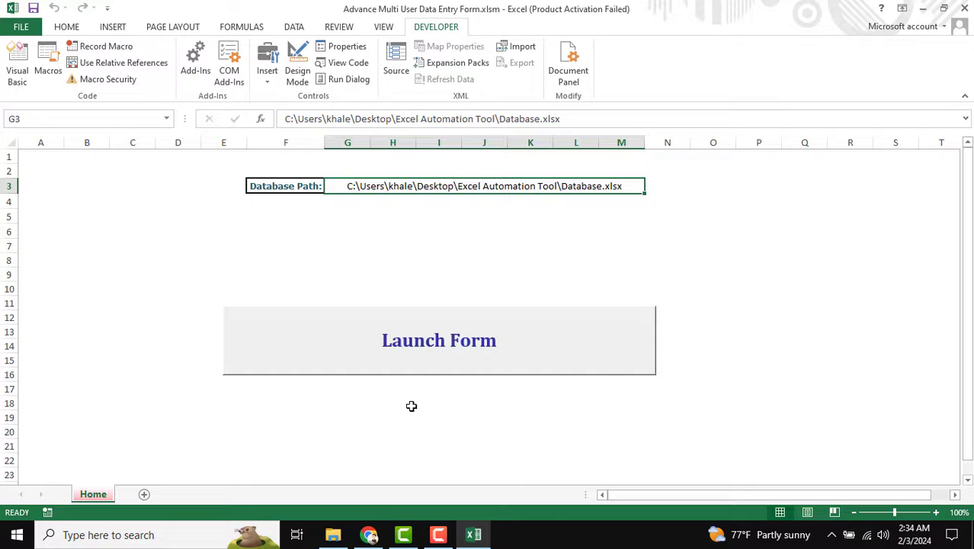
Switch to Chrome and browse the 35 Excel Automation Tool items, including Dynamic Data Entry User Form
{"action": "left_click", "coordinate": [368, 533]}
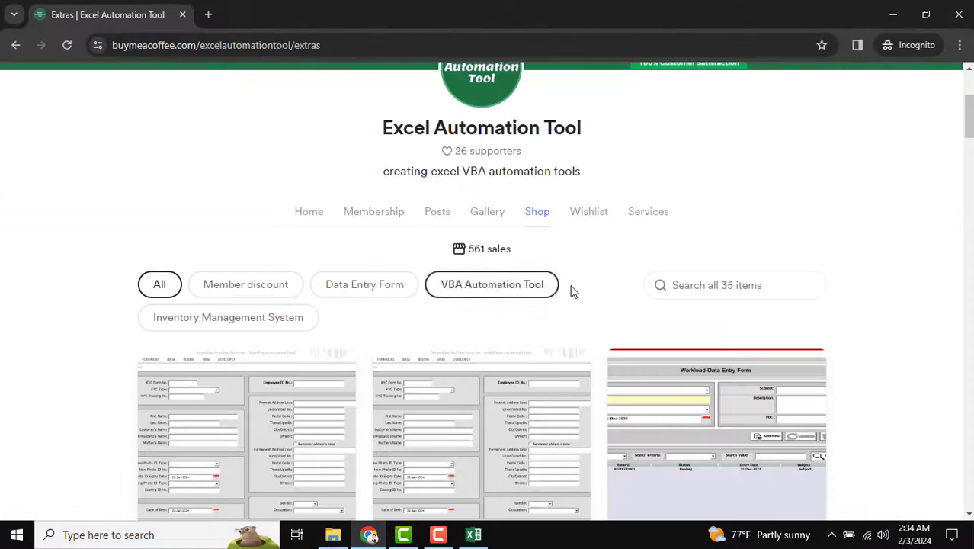
{"action": "scroll", "coordinate": [493, 417], "scroll_direction": "up", "scroll_amount": 1}
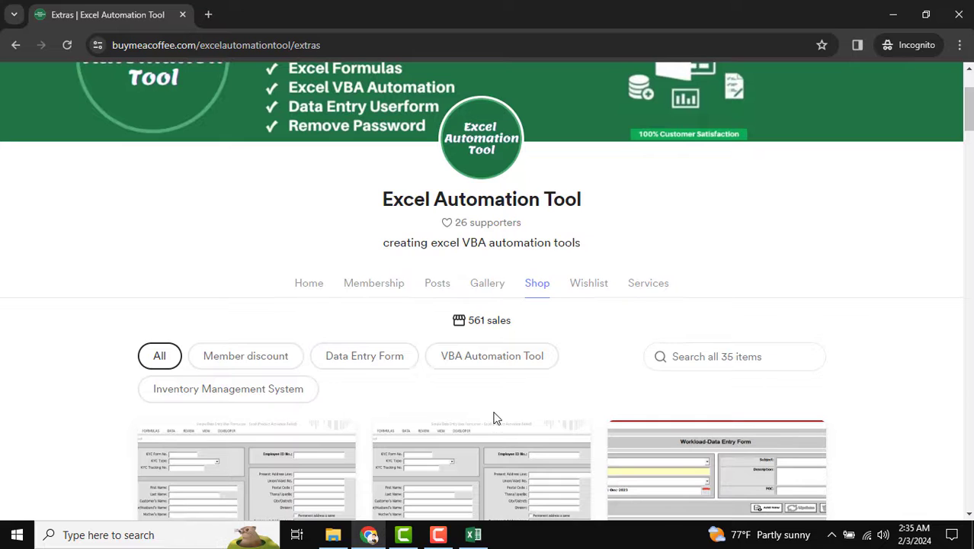
{"action": "scroll", "coordinate": [493, 416], "scroll_direction": "down", "scroll_amount": 4}
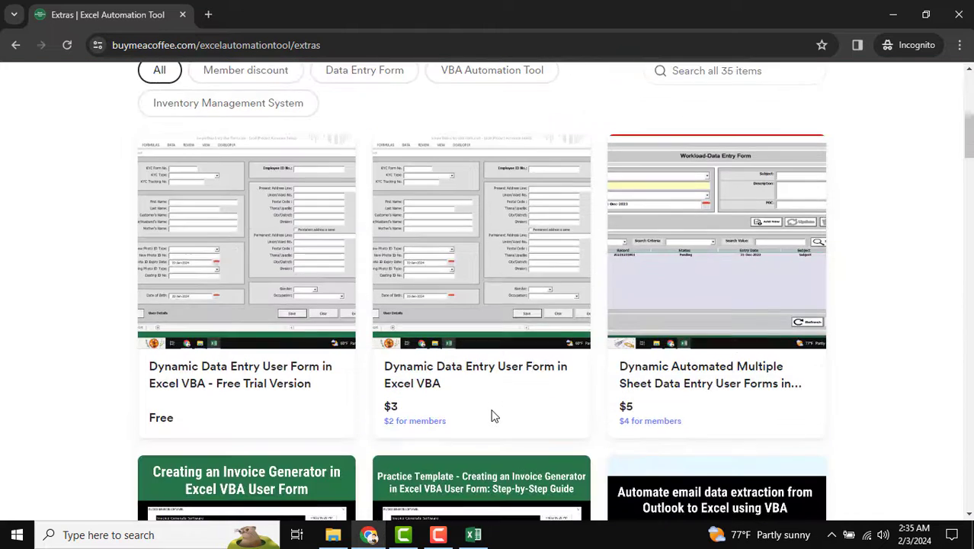
{"action": "scroll", "coordinate": [495, 411], "scroll_direction": "up", "scroll_amount": 3}
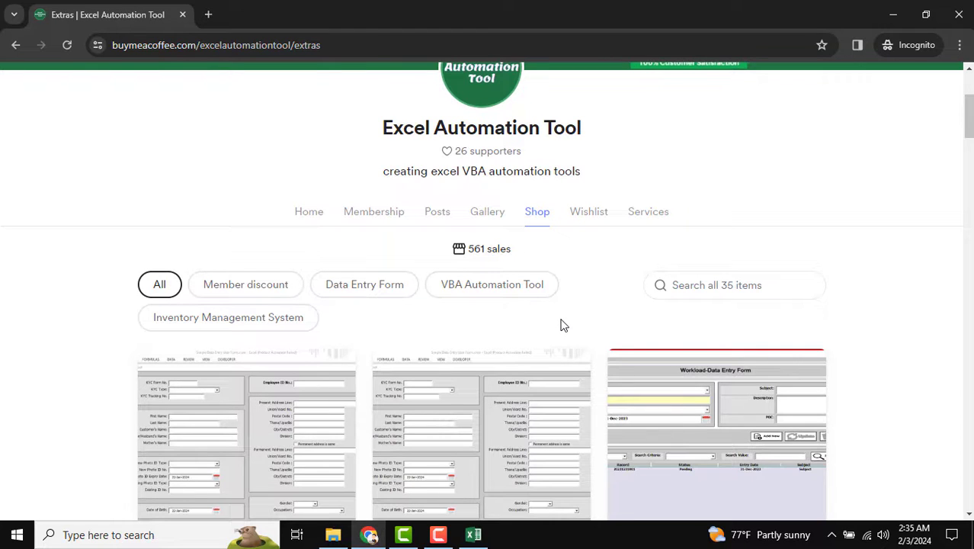
{"action": "scroll", "coordinate": [557, 326], "scroll_direction": "up", "scroll_amount": 2}
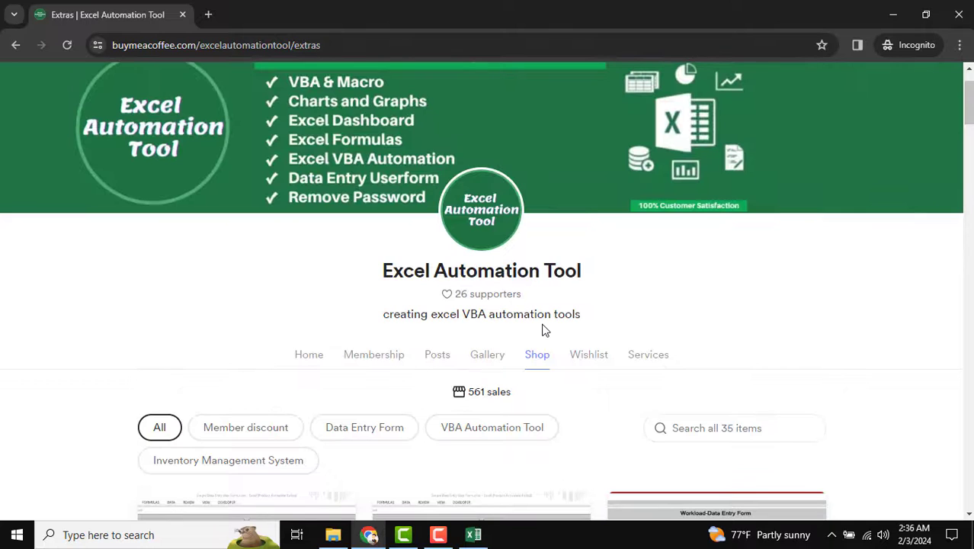